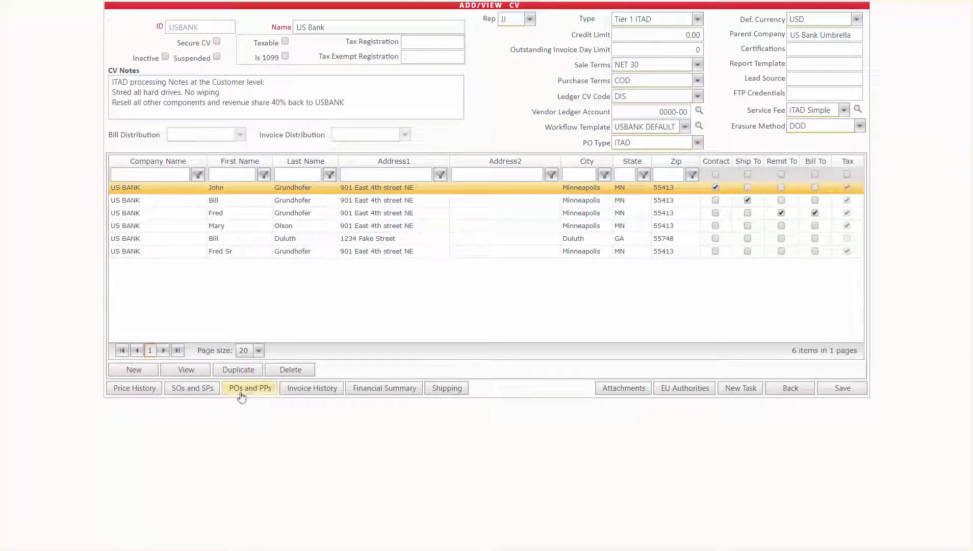
Open US Bank's POs and PPs list and start a new purchase order.
left_click(242, 395)
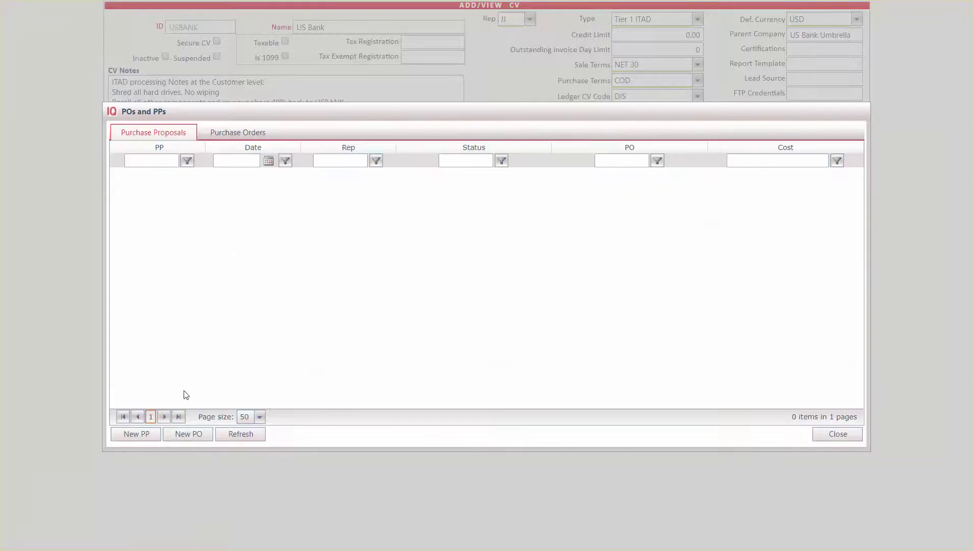
left_click(188, 436)
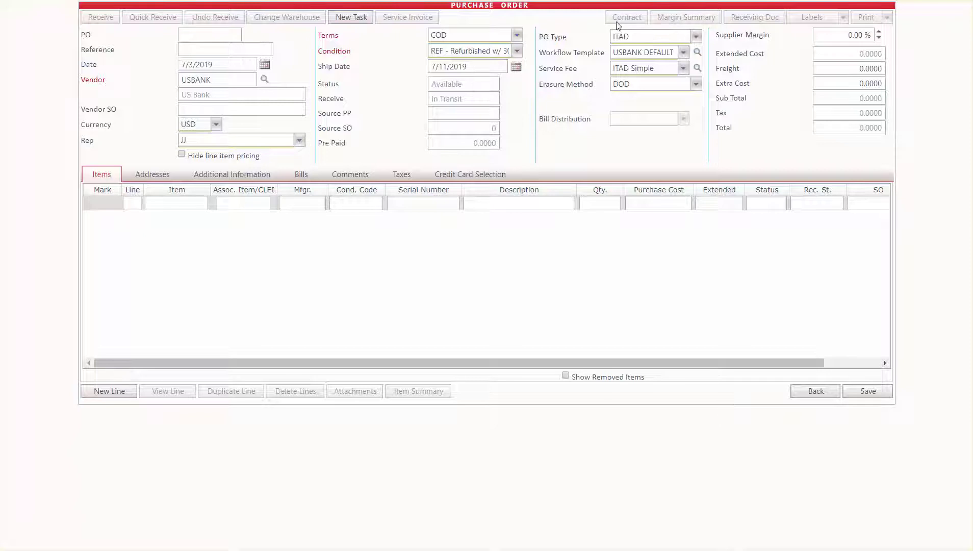
Review the new PO's ITAD type, USBANK DEFAULT workflow template and DOD erasure method.
left_click_drag(547, 36, 569, 37)
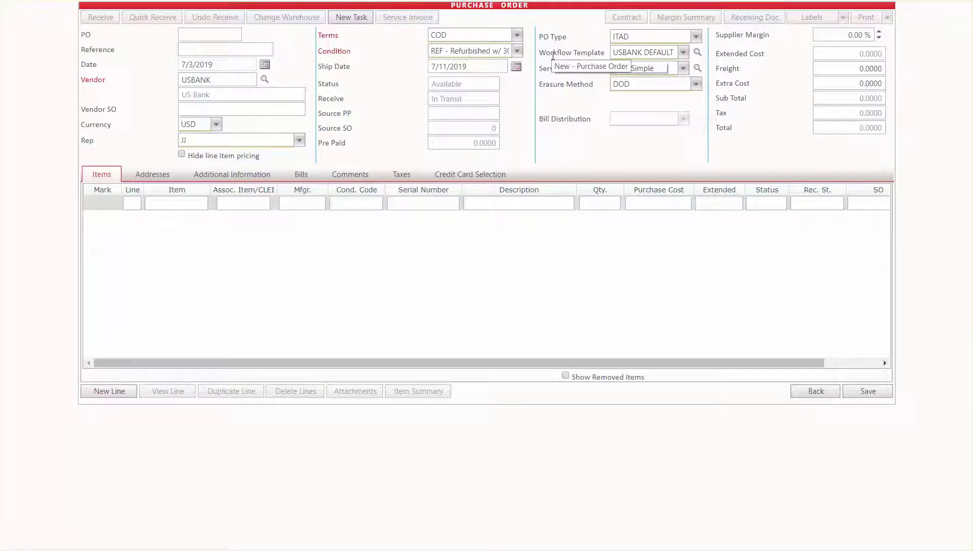
left_click_drag(553, 53, 582, 53)
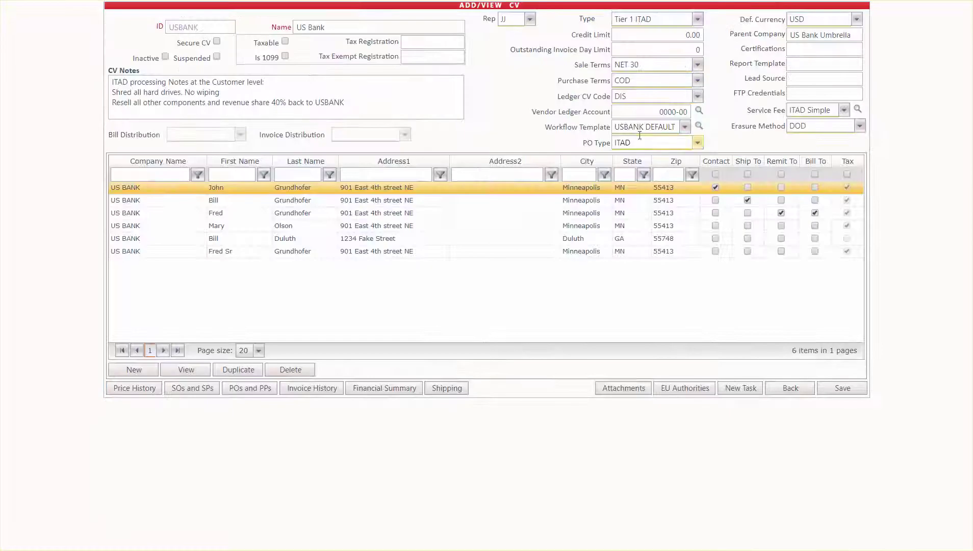
left_click_drag(569, 127, 589, 126)
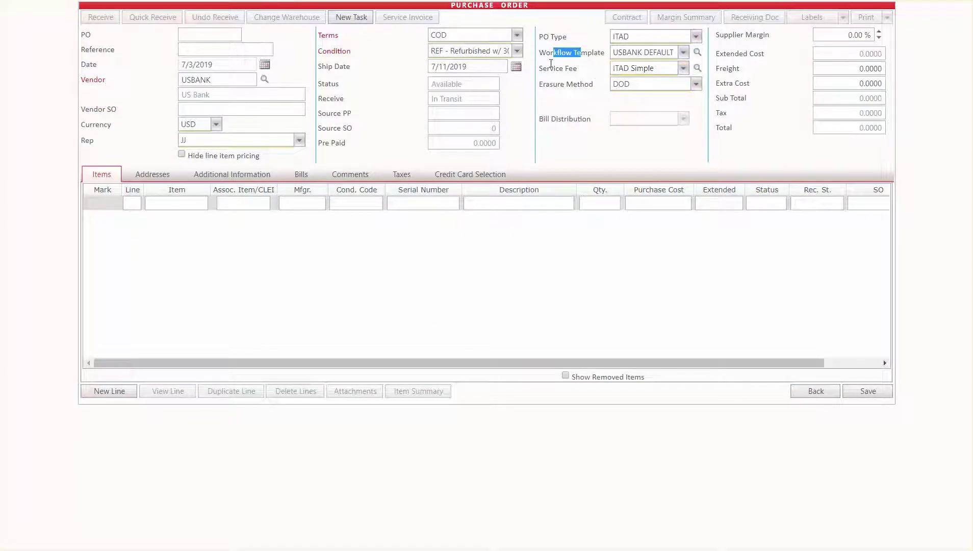
left_click(559, 68)
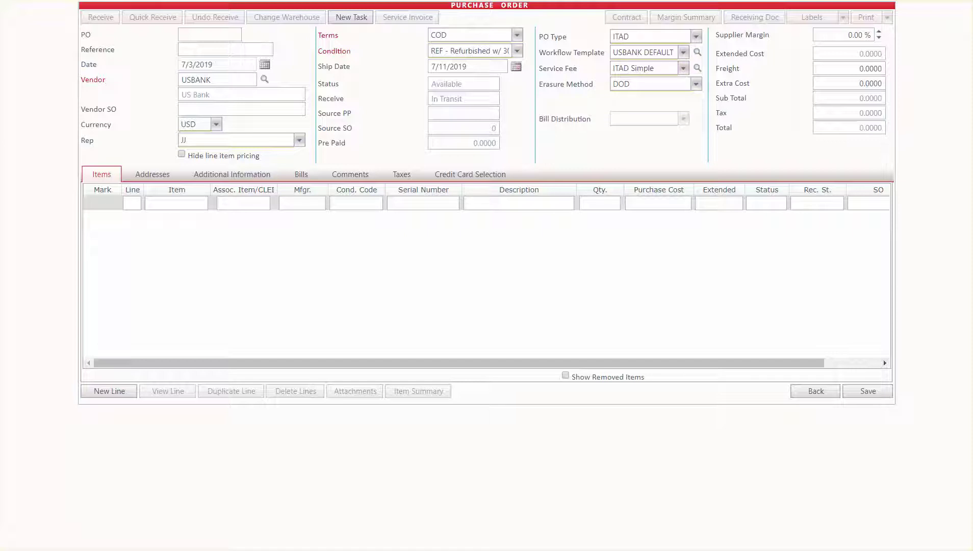
left_click_drag(552, 85, 586, 84)
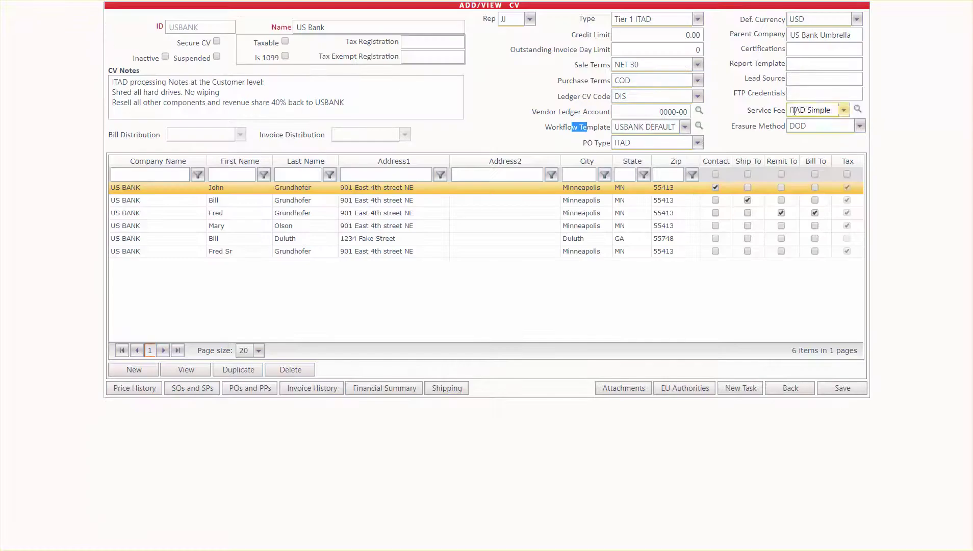
left_click(769, 123)
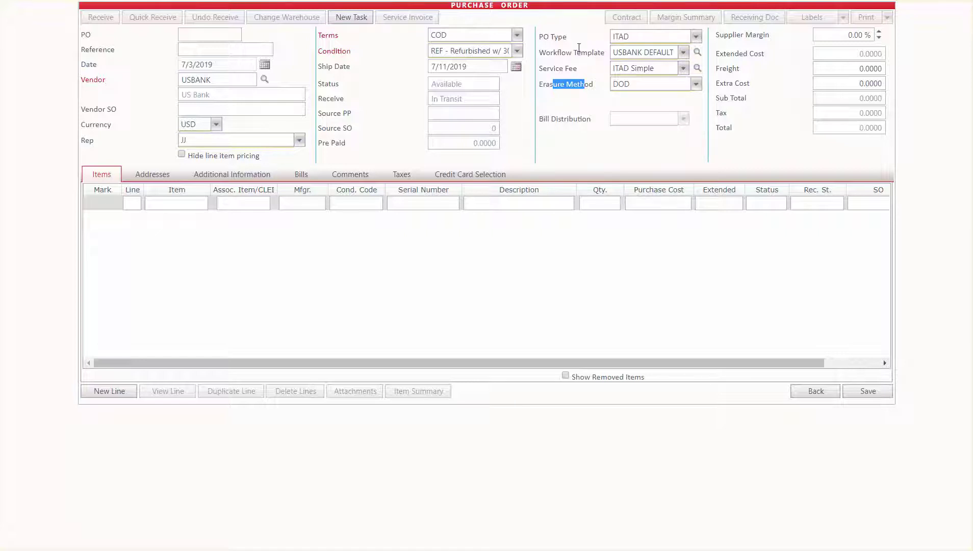
left_click(639, 53)
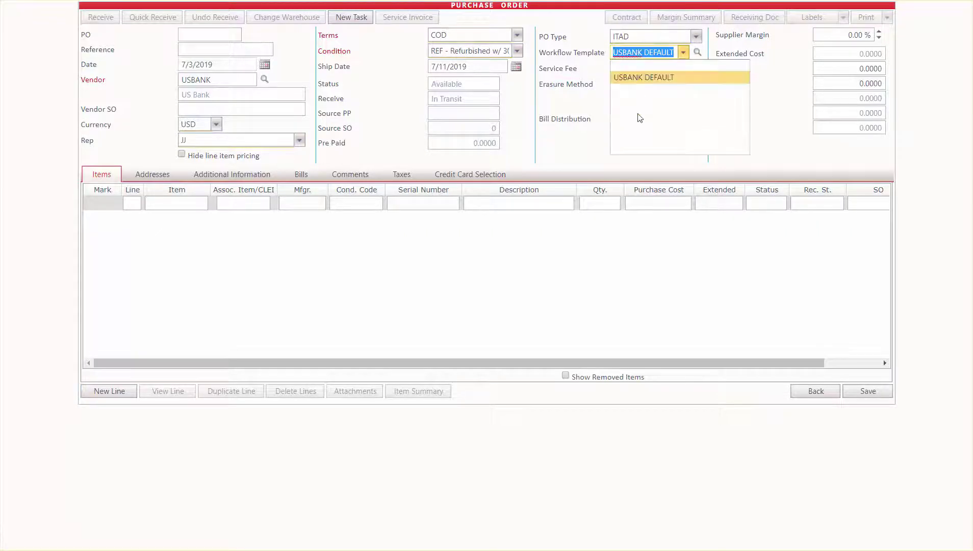
left_click(582, 70)
left_click(625, 70)
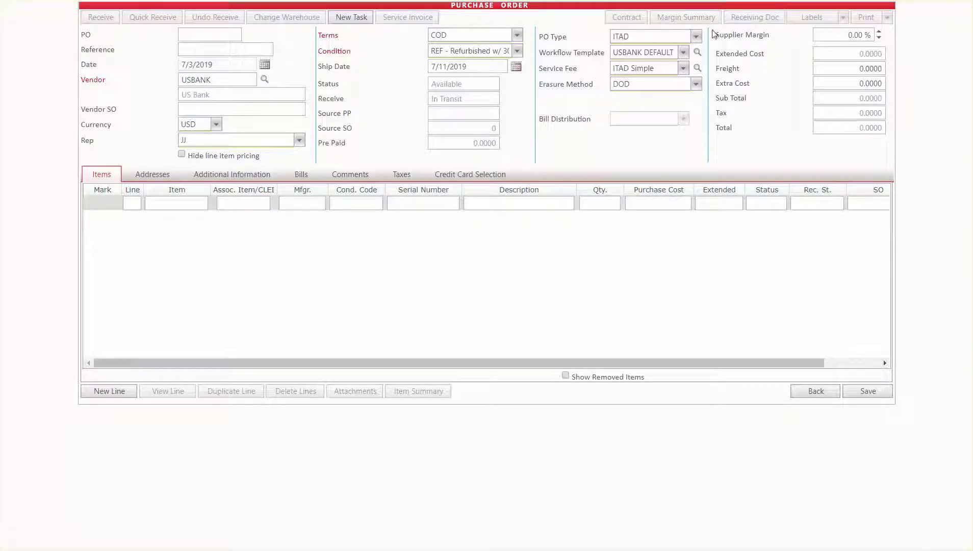
Set the supplier margin on PO 2218 to 50.00%.
left_click_drag(712, 32, 770, 37)
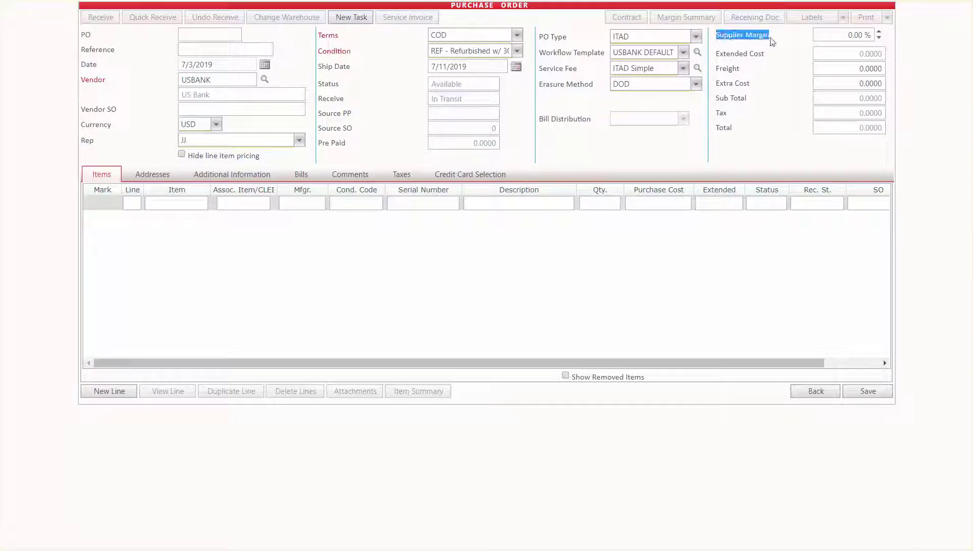
left_click(789, 41)
left_click(852, 36)
type("50")
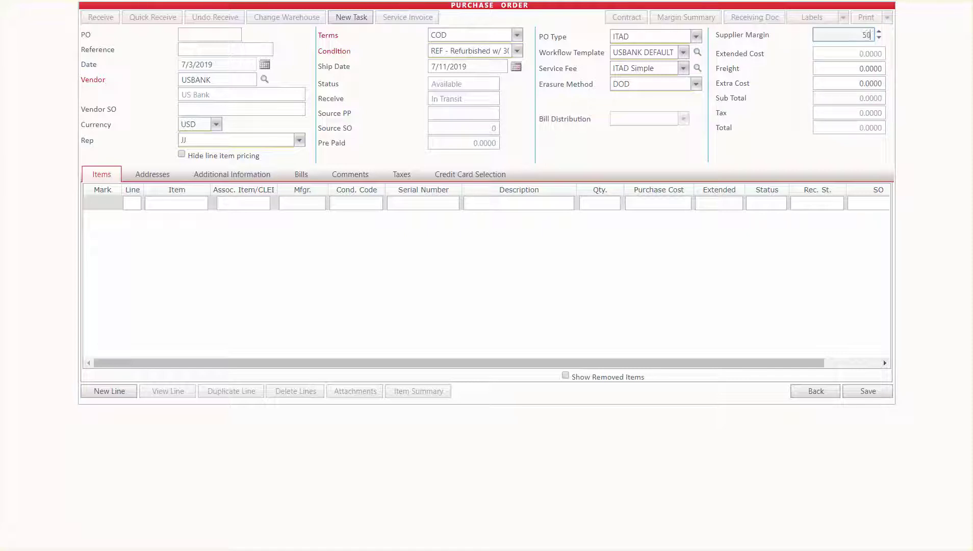
left_click(779, 63)
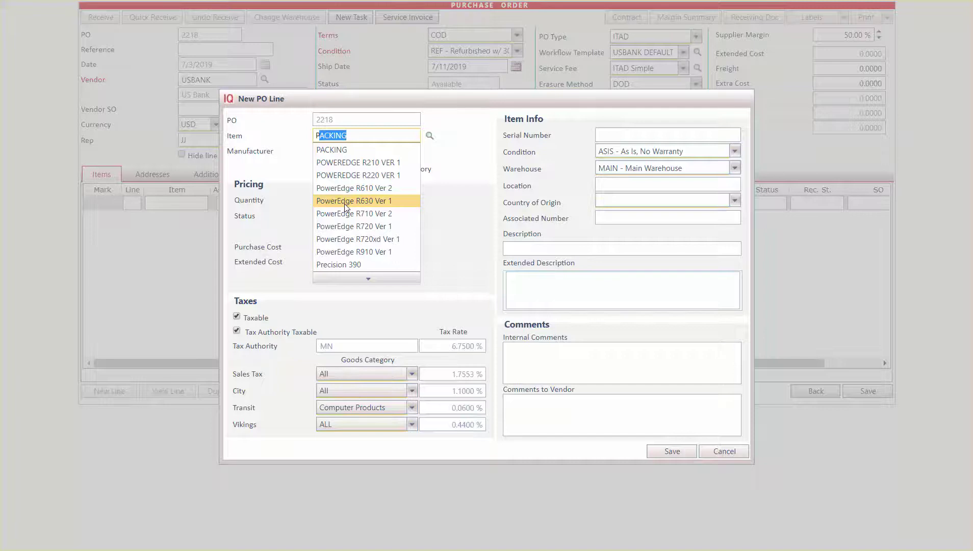
Add a line for one ITAD PALLET, found by filtering descriptions with %pal, in ASIS condition.
type("a")
key("BackSpace")
key("BackSpace")
key("BackSpace")
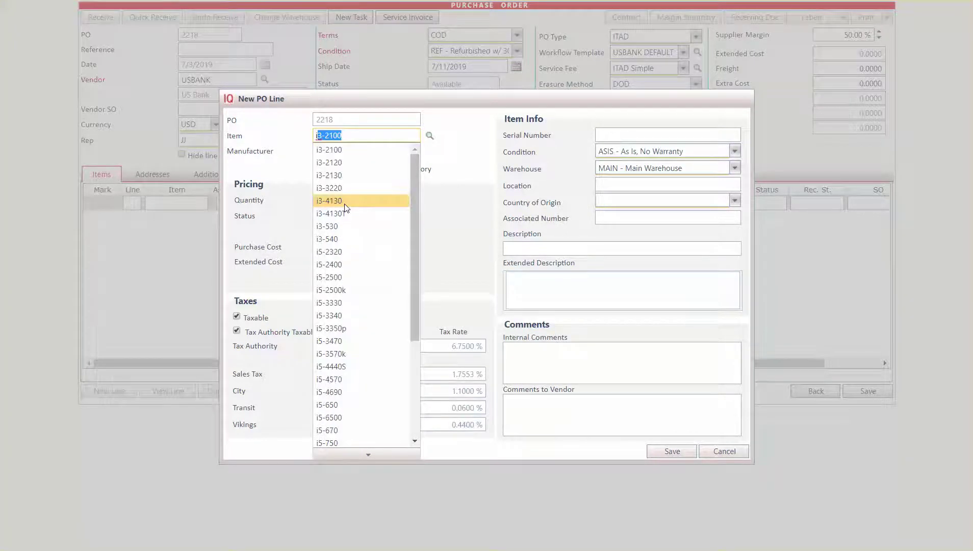
left_click(430, 136)
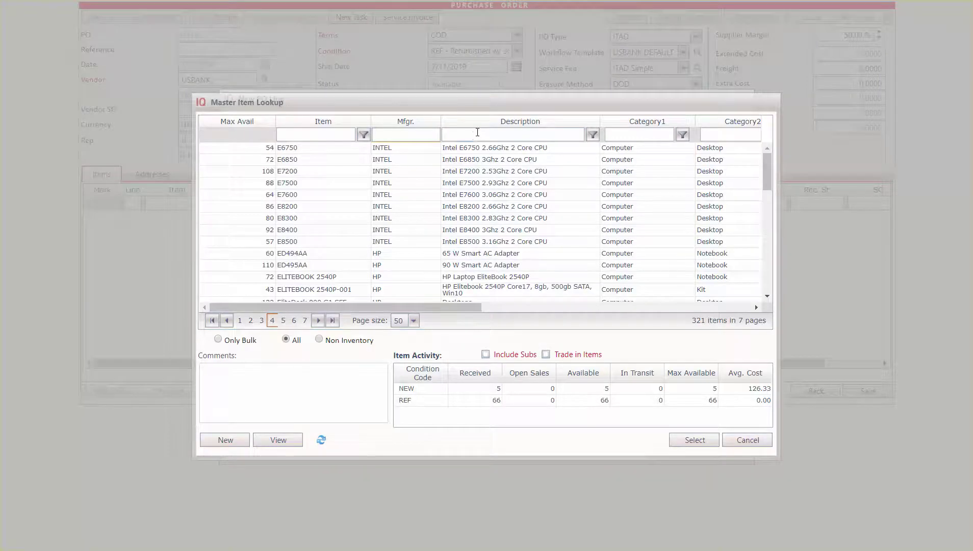
left_click(479, 131)
type("%pal")
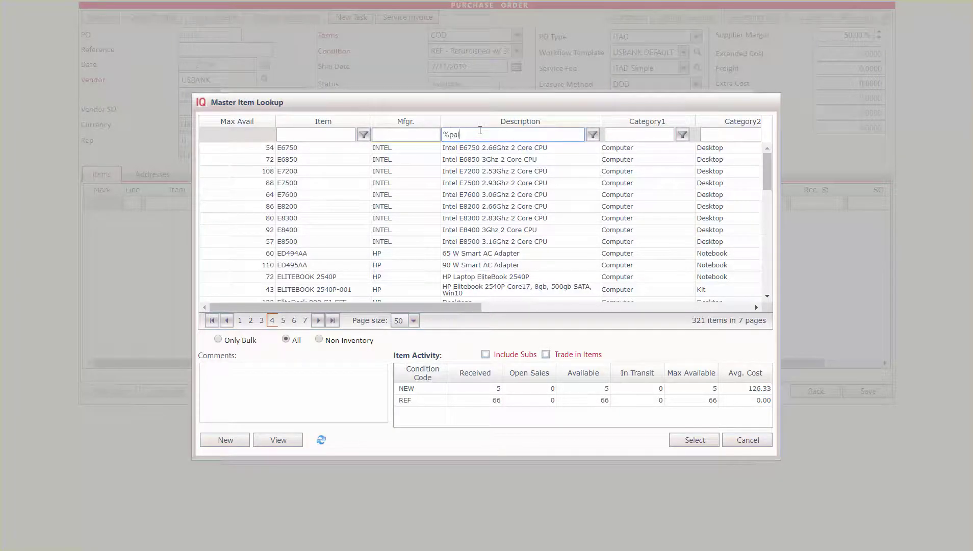
key("Return")
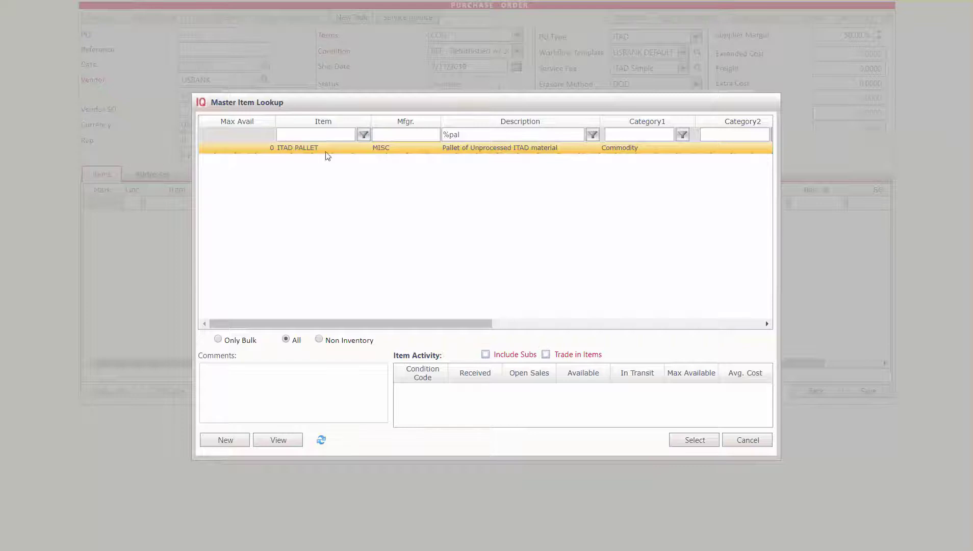
double_click(527, 146)
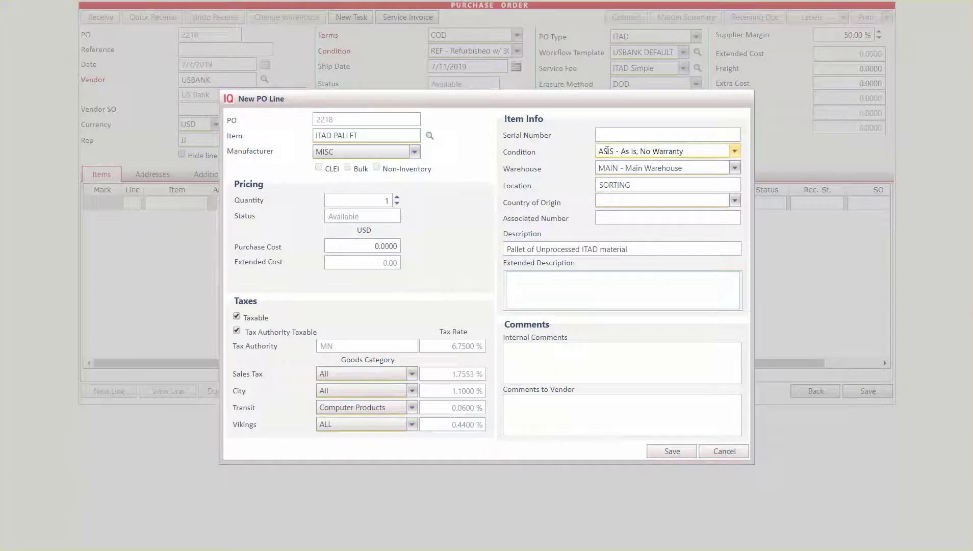
left_click(607, 150)
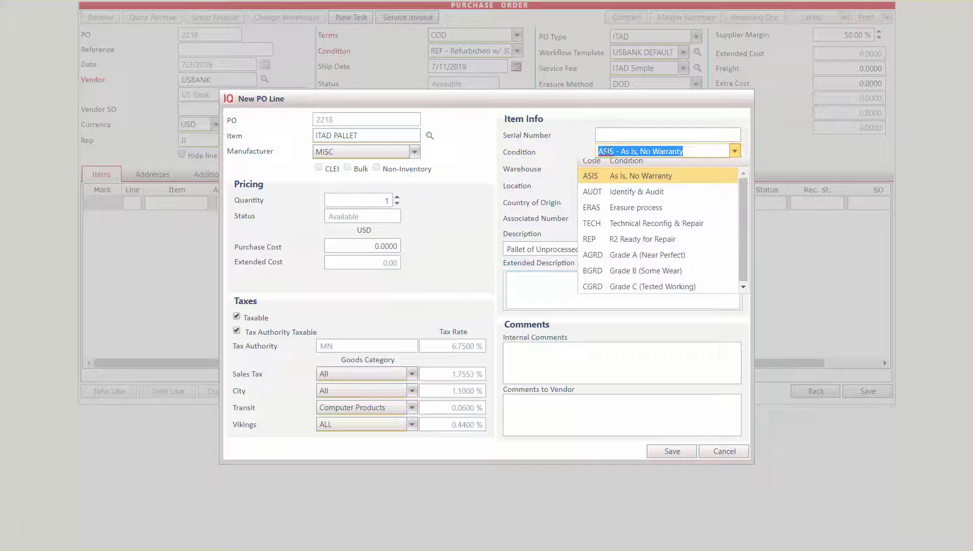
left_click(573, 152)
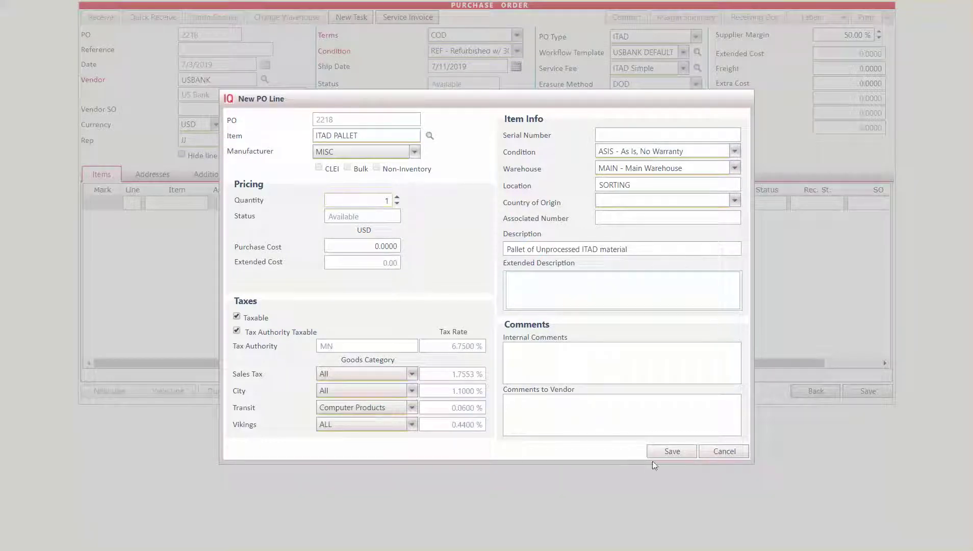
left_click(671, 453)
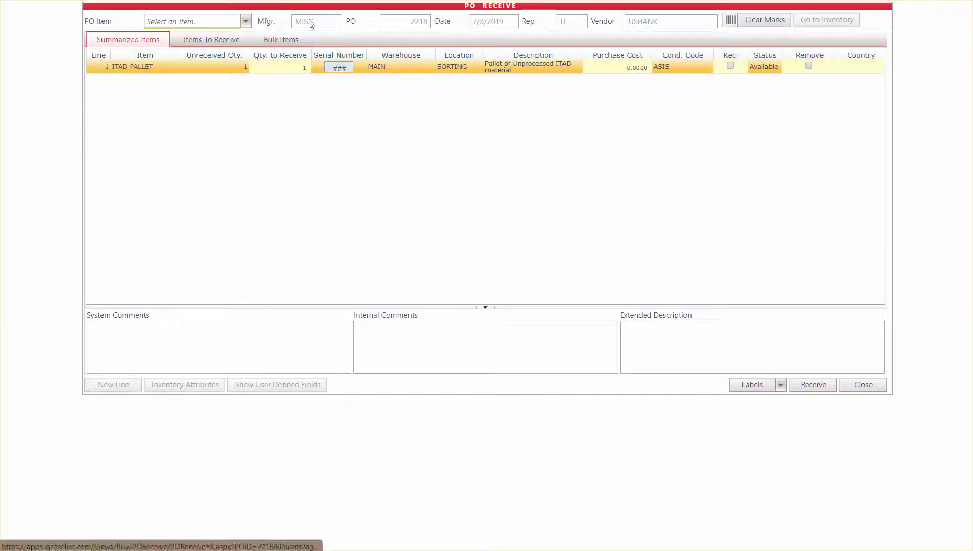
Give the ITAD PALLET line a weight of 150 and leave its purchase cost at 0.0000.
left_click(217, 44)
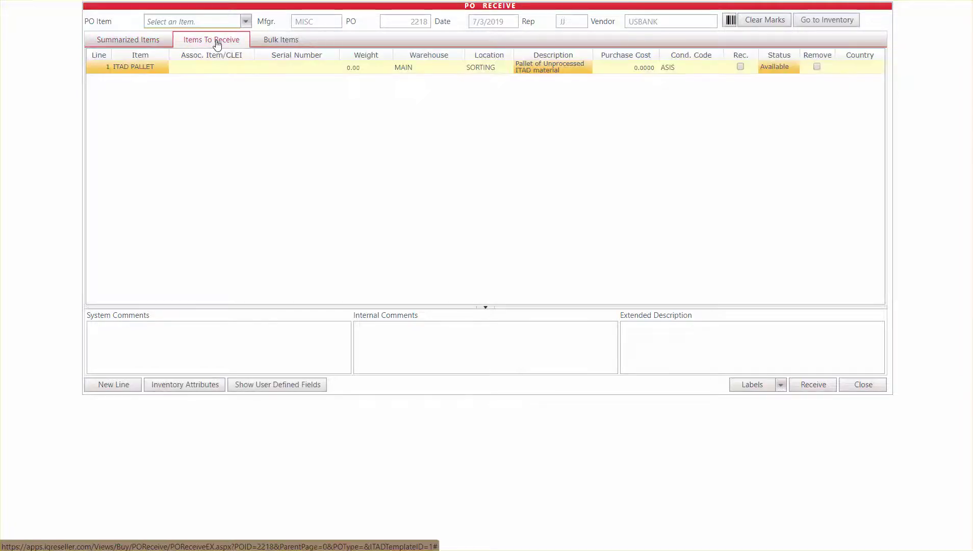
left_click(364, 67)
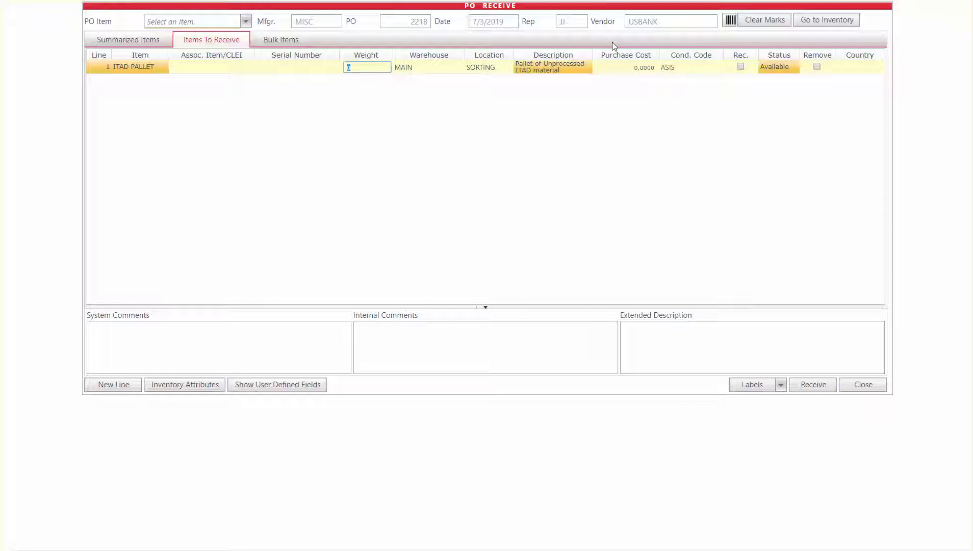
type("150")
key("Tab")
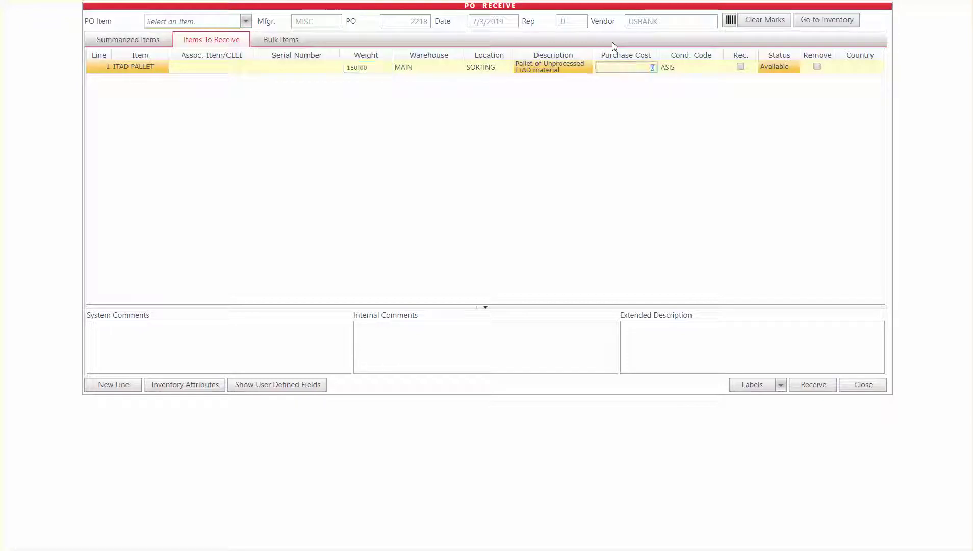
left_click(632, 125)
Add a PO line for 10 ELITEBOOK 2540P laptops at location A1 R2 S3.
left_click(98, 390)
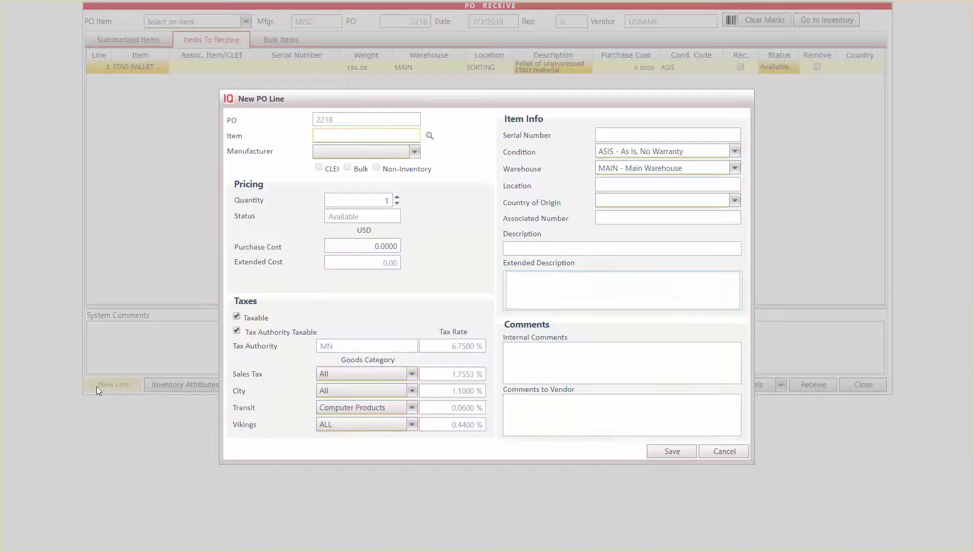
type("e")
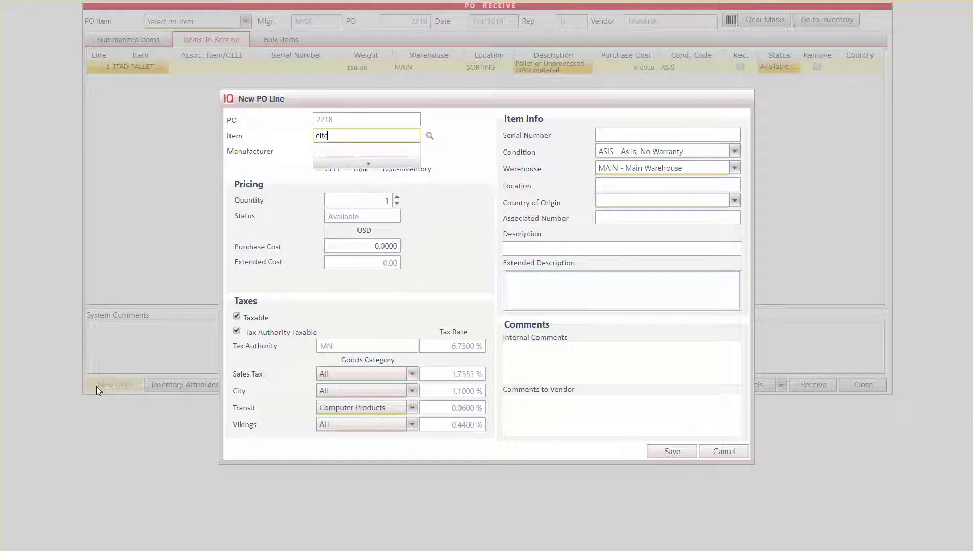
type("l")
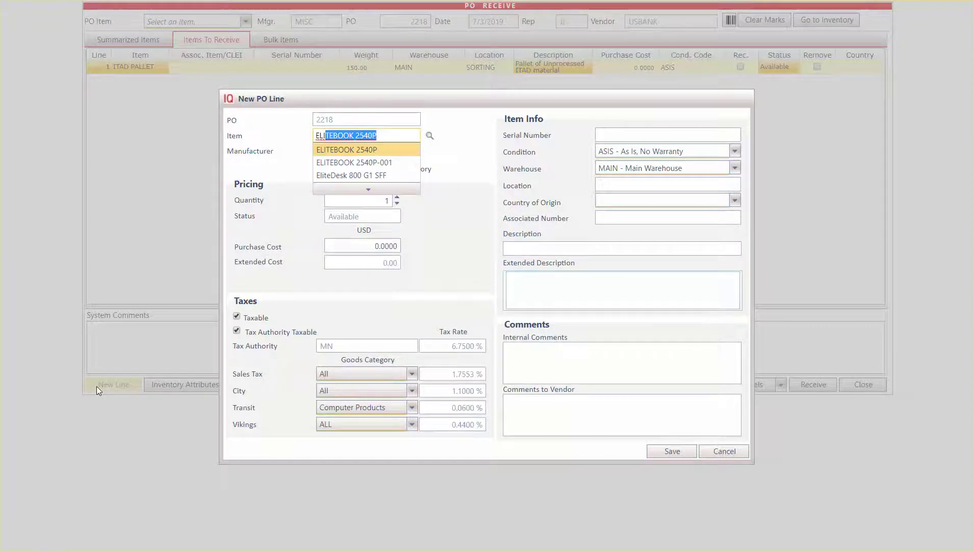
key("Tab")
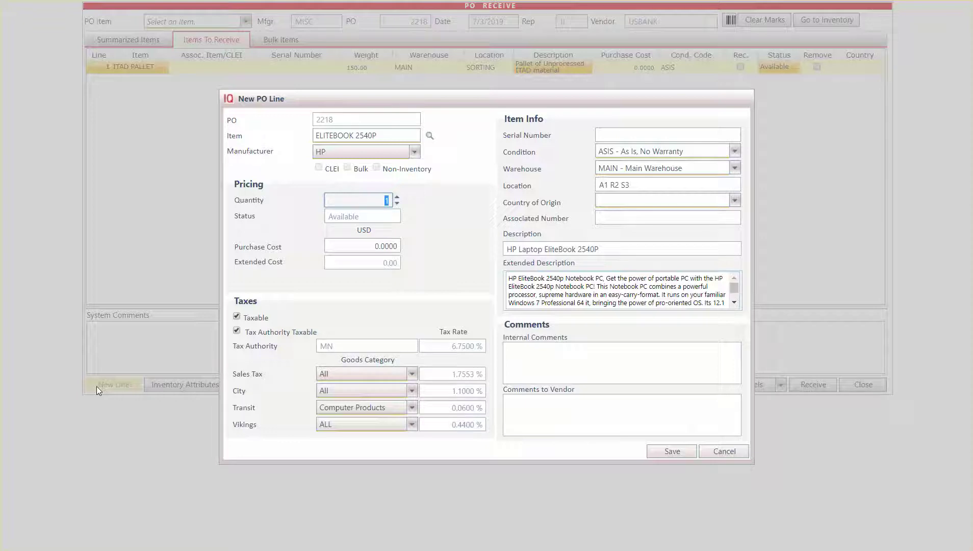
type("10")
left_click(470, 225)
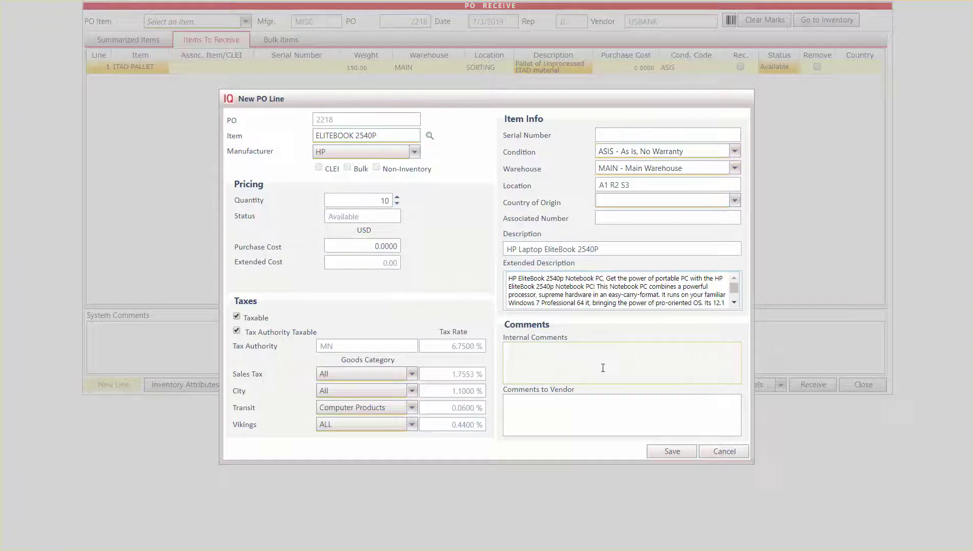
left_click(675, 456)
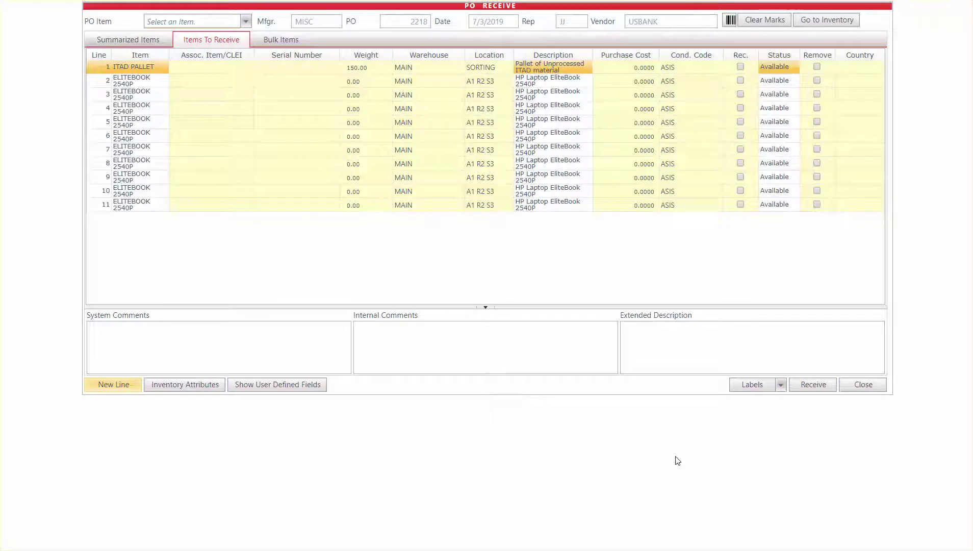
Tick Remove on line 1 so the ITAD PALLET is dropped from receiving.
left_click(817, 67)
left_click(318, 80)
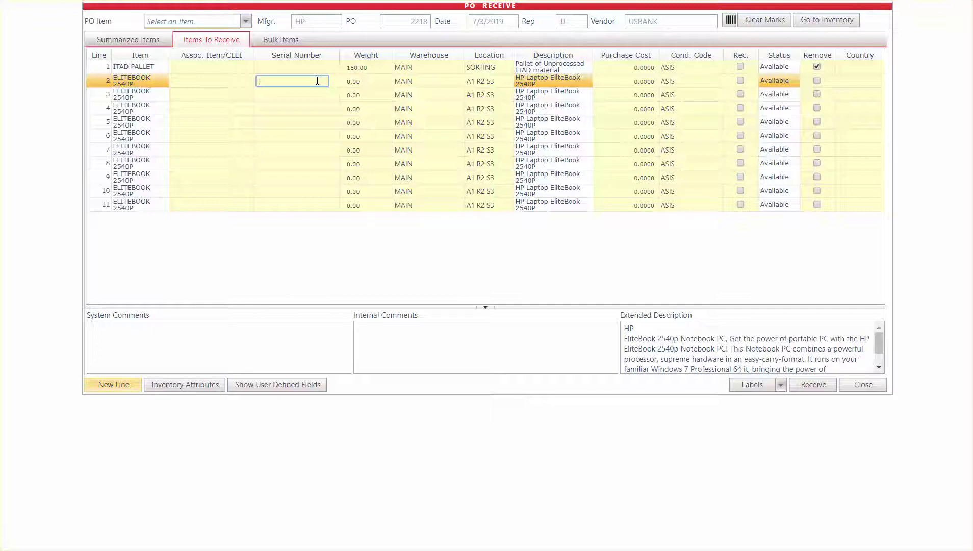
type("8930532590972")
key("Return")
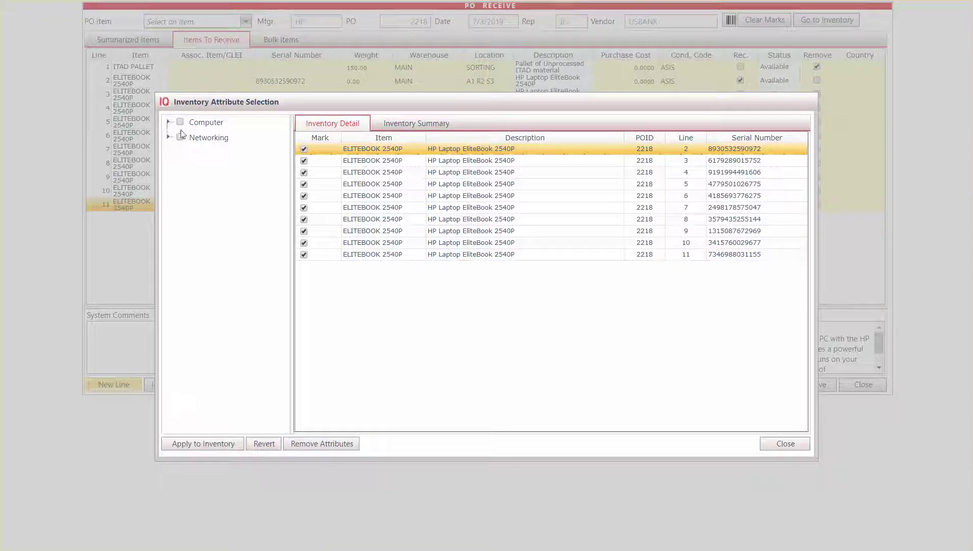
Under Computer attributes, tick CPU Cores 4 and Memory Value 16gb.
left_click(168, 122)
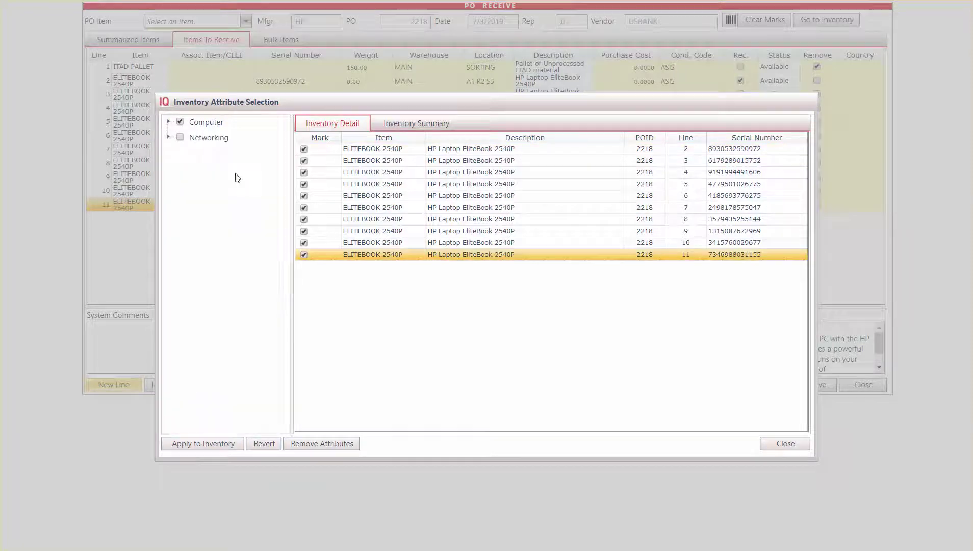
left_click(170, 123)
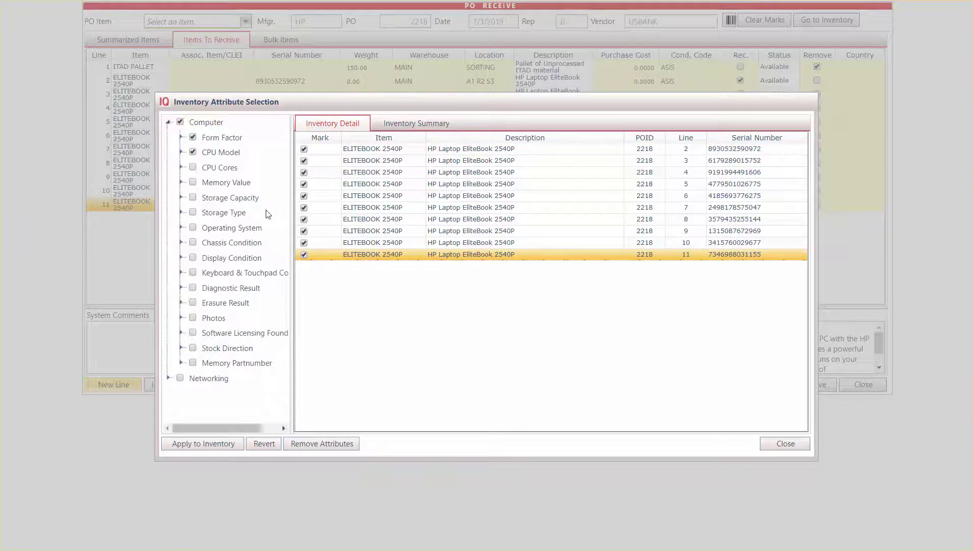
left_click(181, 167)
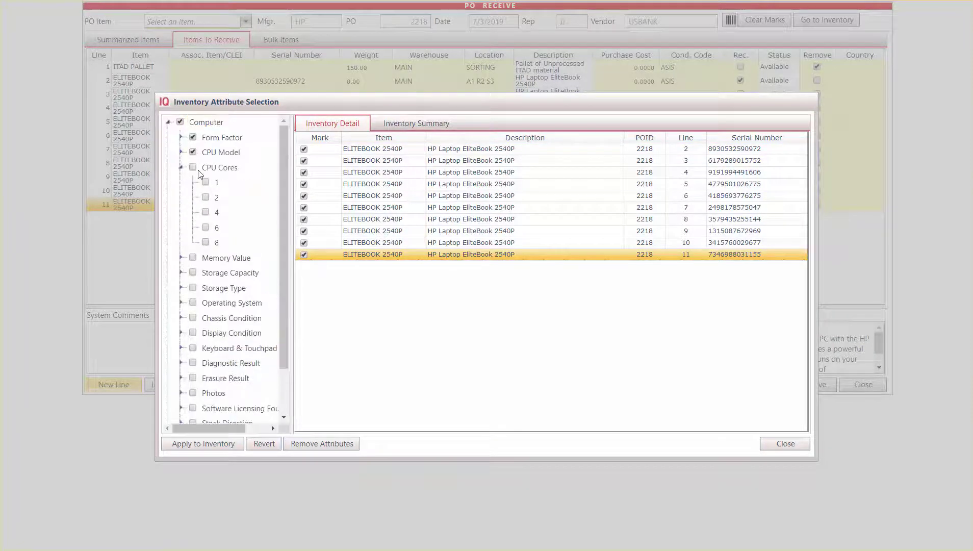
left_click(206, 213)
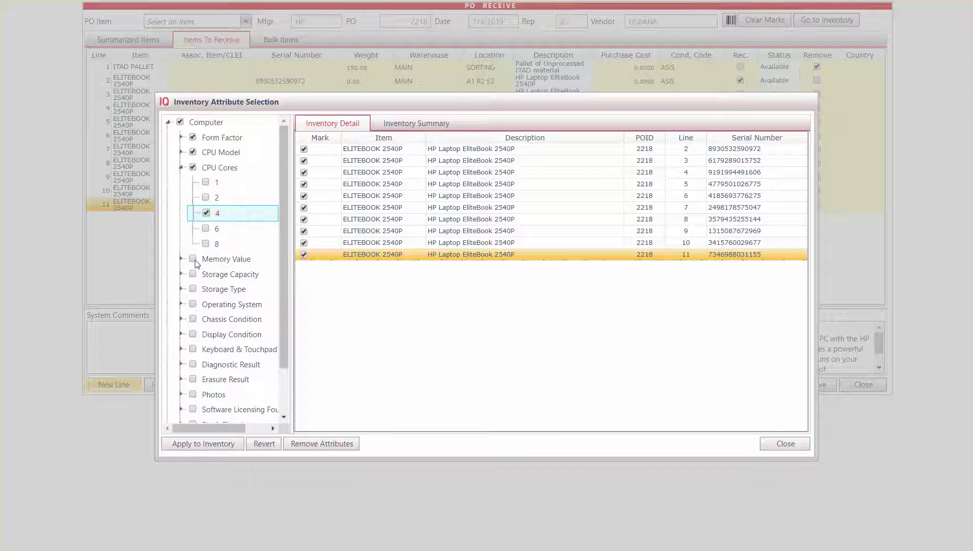
left_click(181, 259)
left_click(214, 319)
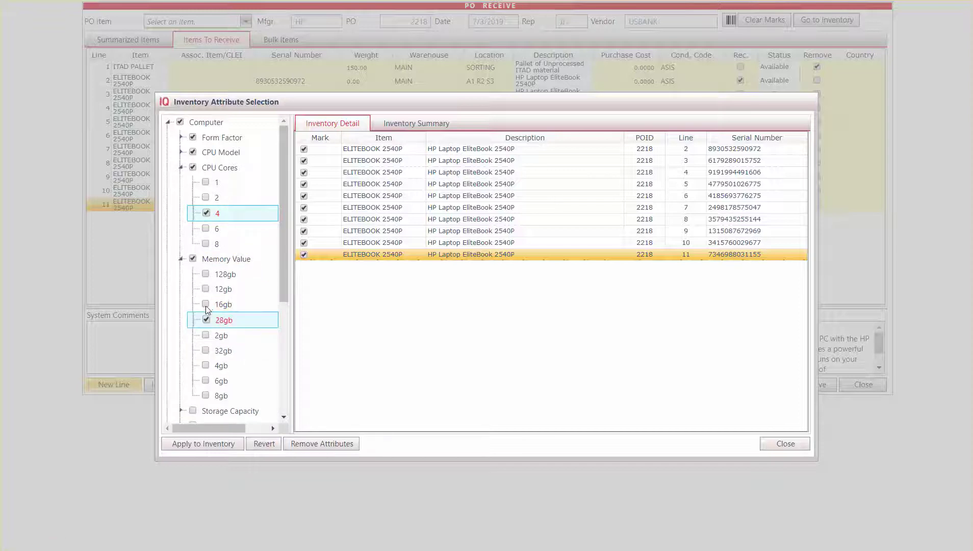
left_click(206, 304)
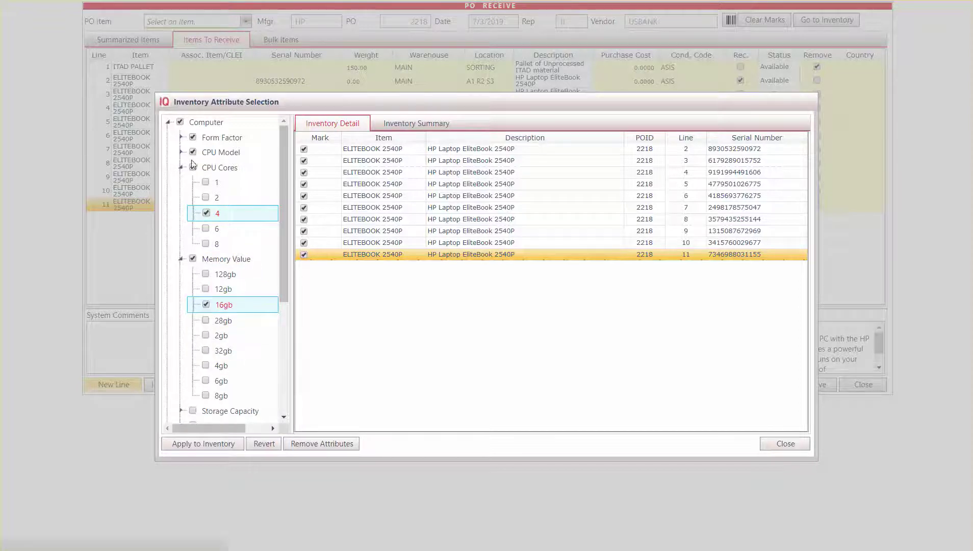
Open Rename on the CPU Cores value 4, then cancel without changes.
right_click(218, 214)
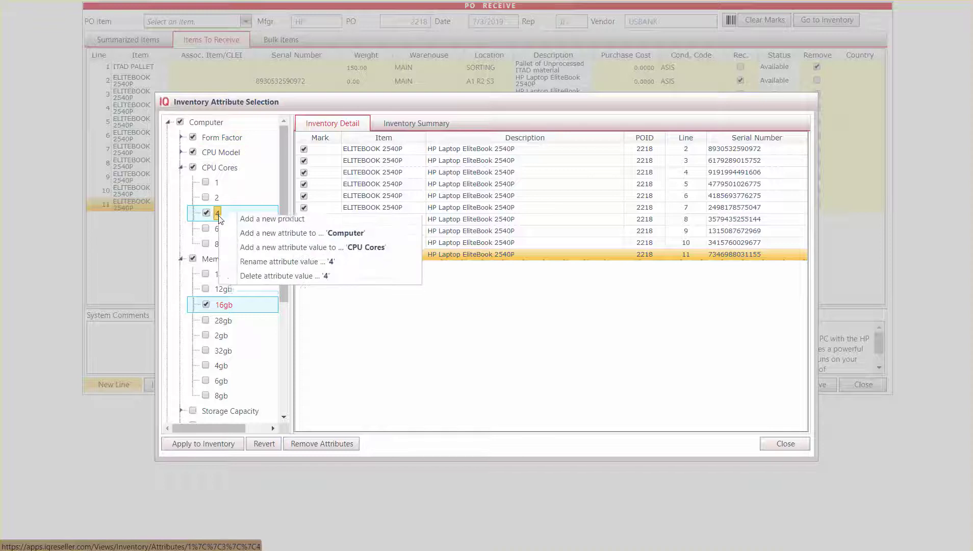
left_click(296, 273)
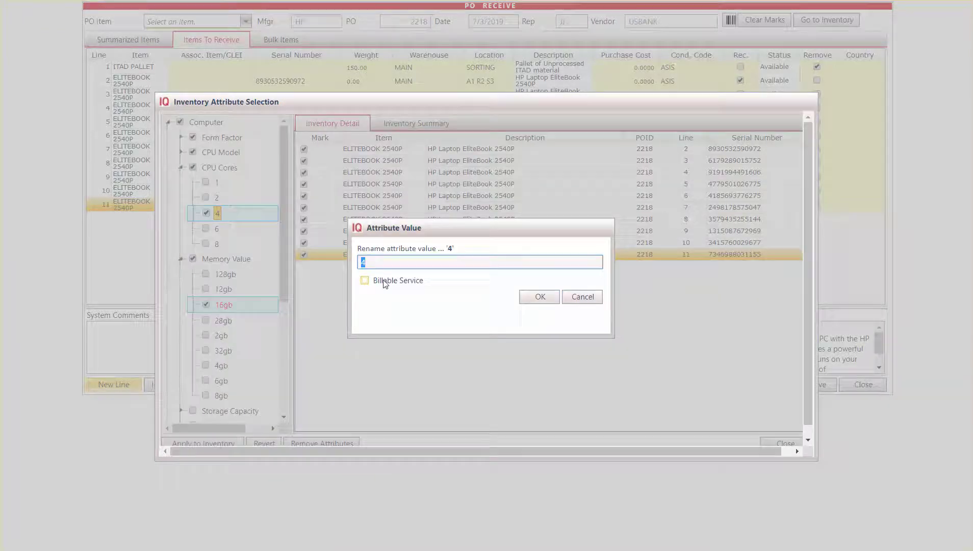
left_click(582, 296)
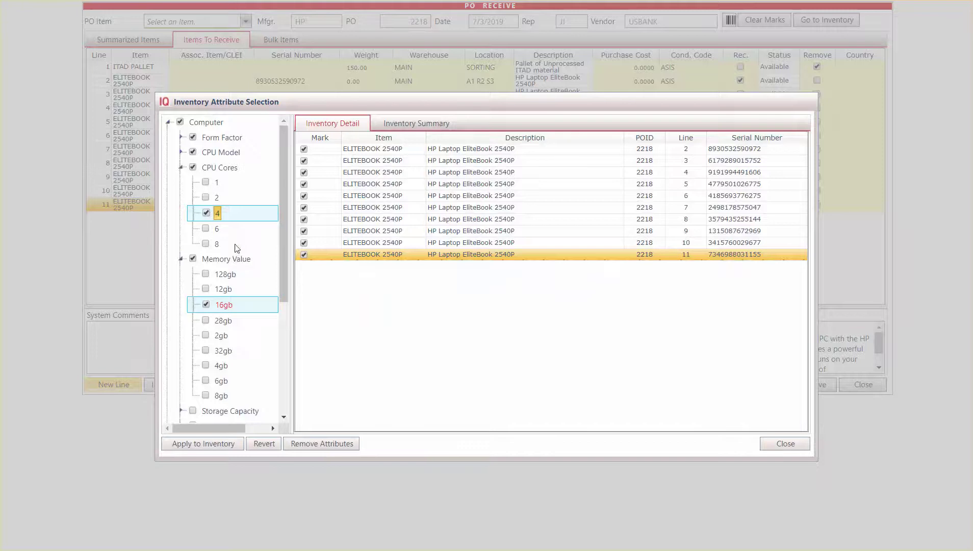
left_click_drag(282, 216, 281, 332)
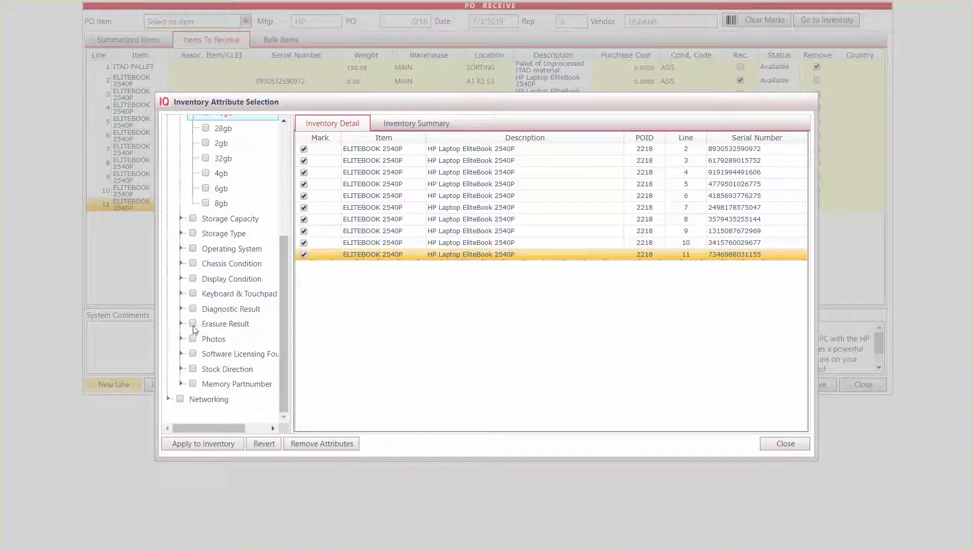
Tick 7 Pass under Erasure Result, after opening and cancelling its rename.
left_click(181, 324)
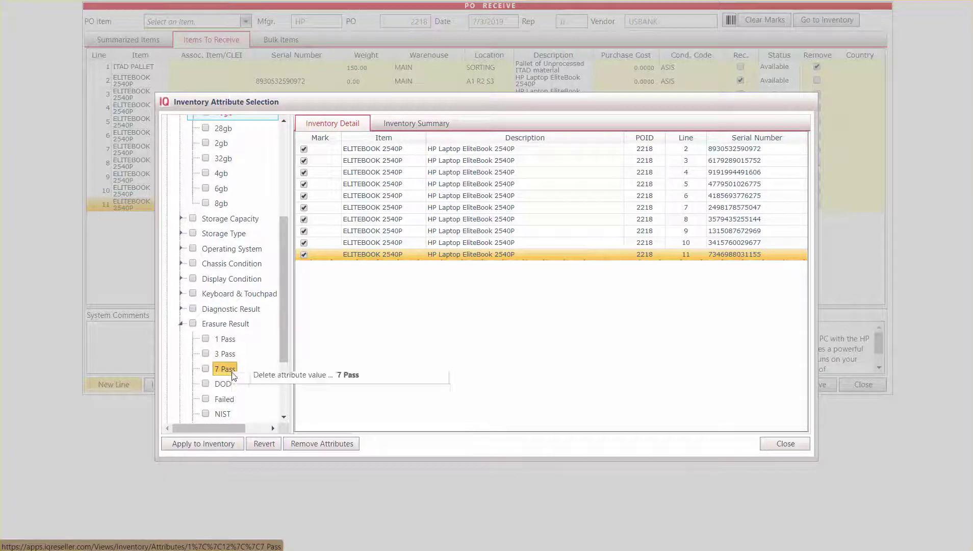
right_click(229, 370)
left_click(270, 424)
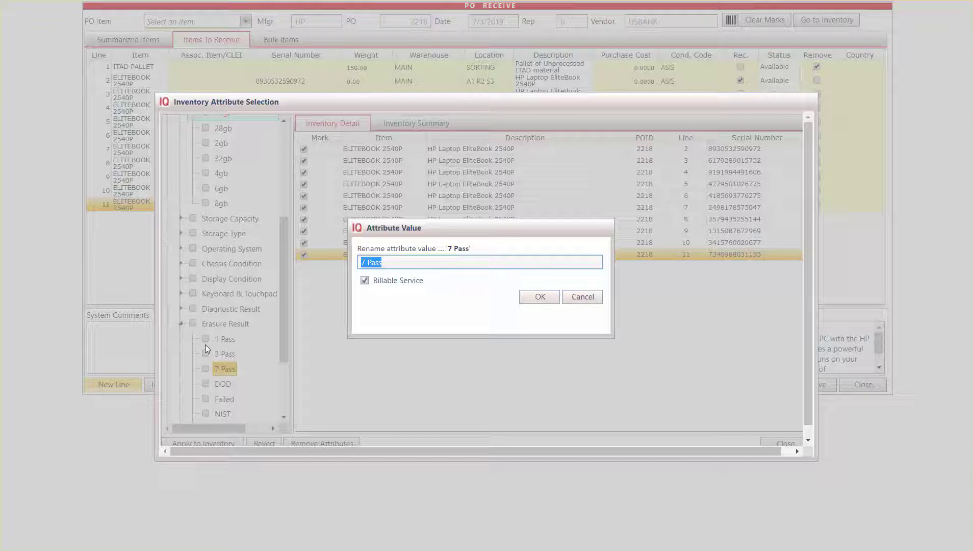
left_click(573, 300)
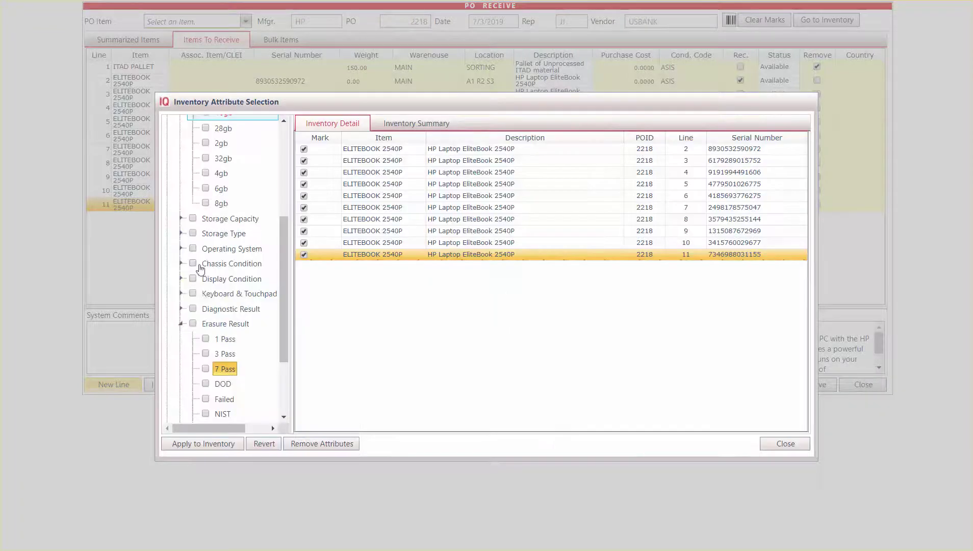
left_click(205, 368)
Tick Passed Wipe diagnostic result, keyboard B - Some Wear, display B, and chassis A - Near Perfect.
left_click(181, 309)
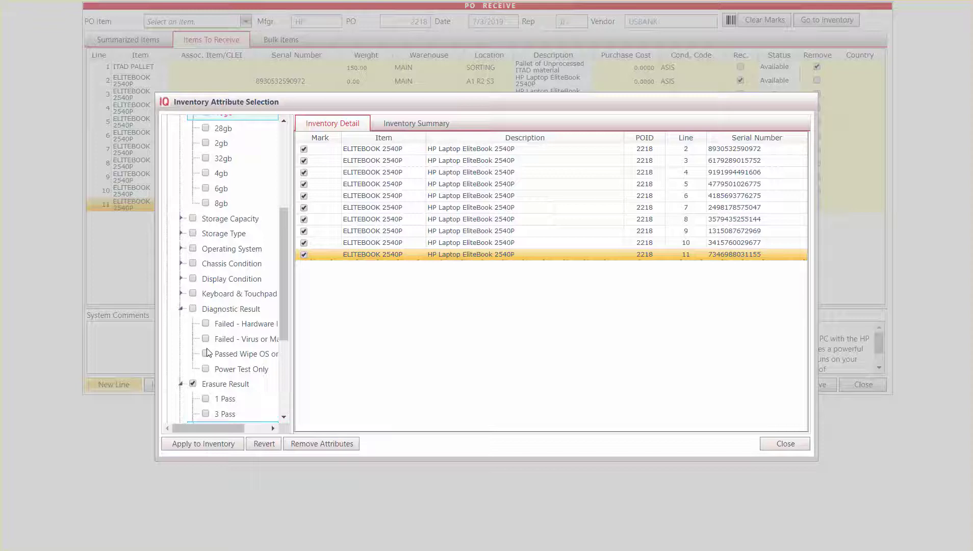
left_click(207, 354)
left_click(196, 297)
left_click(206, 323)
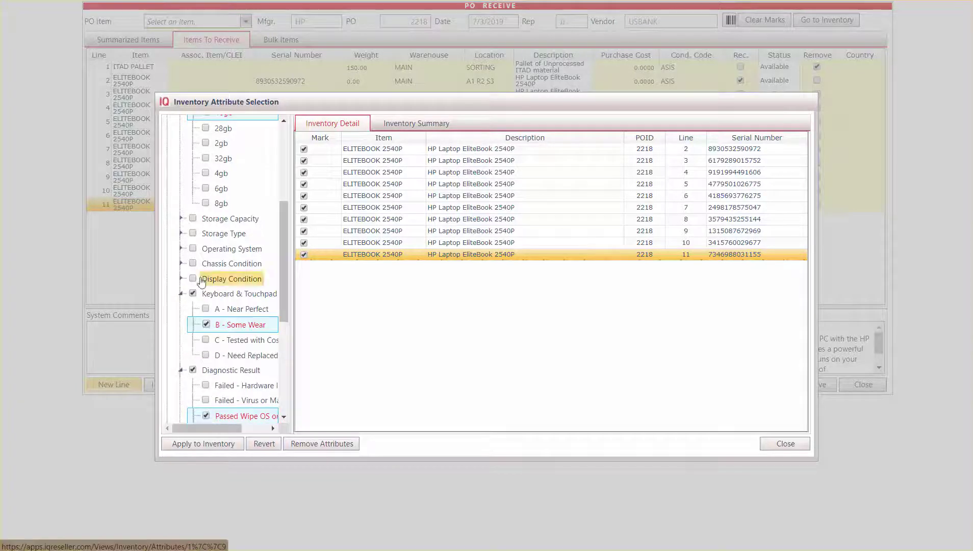
left_click(202, 280)
left_click(206, 309)
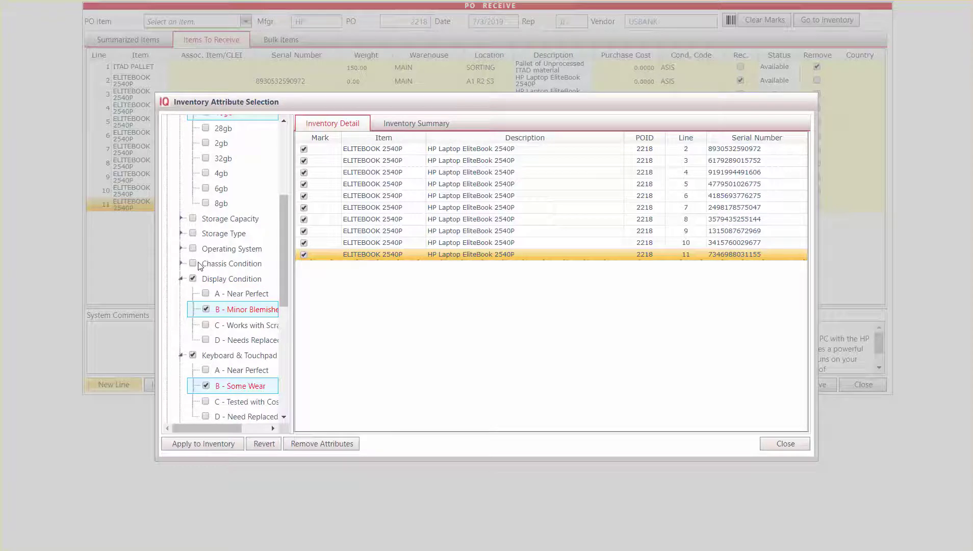
left_click(200, 265)
left_click(207, 280)
Tick Windows 10 Pro operating system, SATA storage type and 1tb storage capacity.
left_click(181, 249)
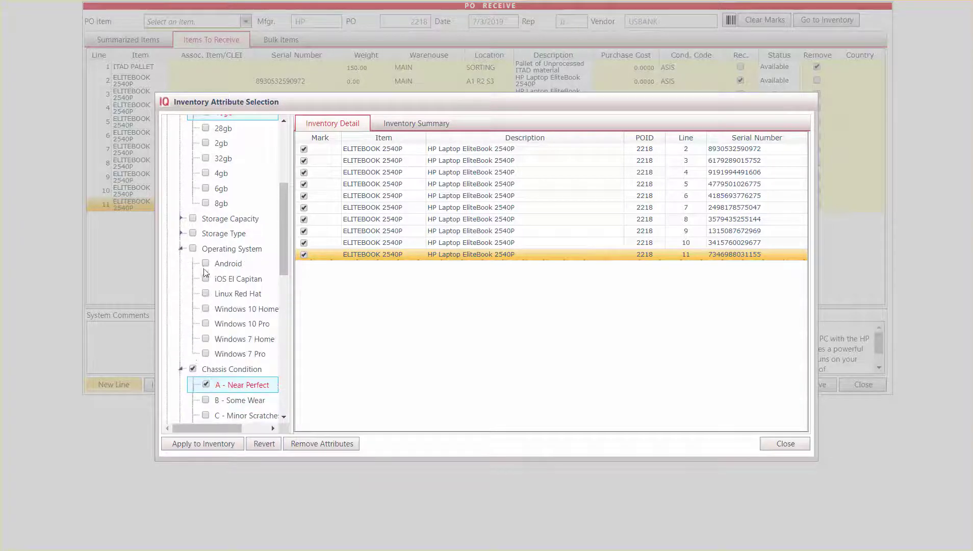
left_click(206, 324)
left_click(195, 237)
left_click(206, 263)
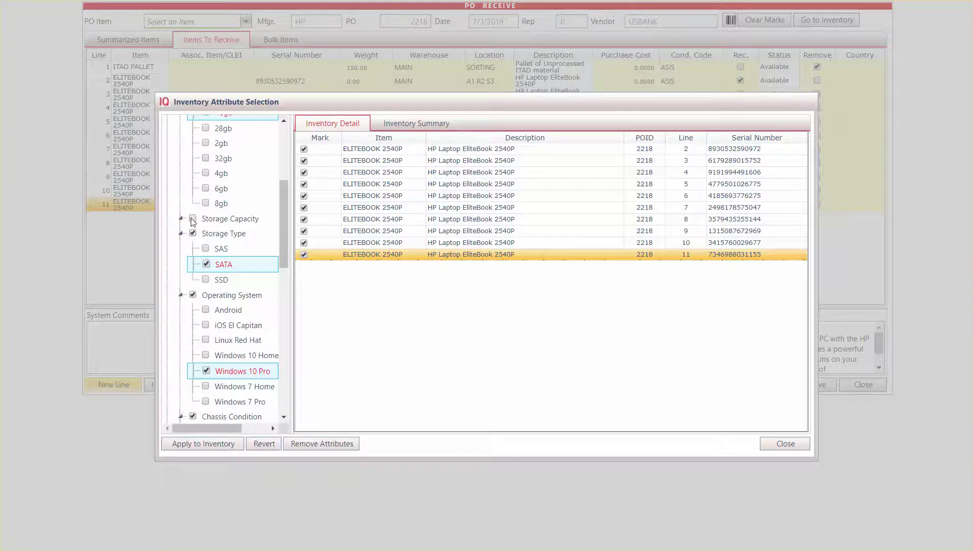
left_click(193, 221)
left_click(206, 294)
left_click_drag(283, 209, 280, 142)
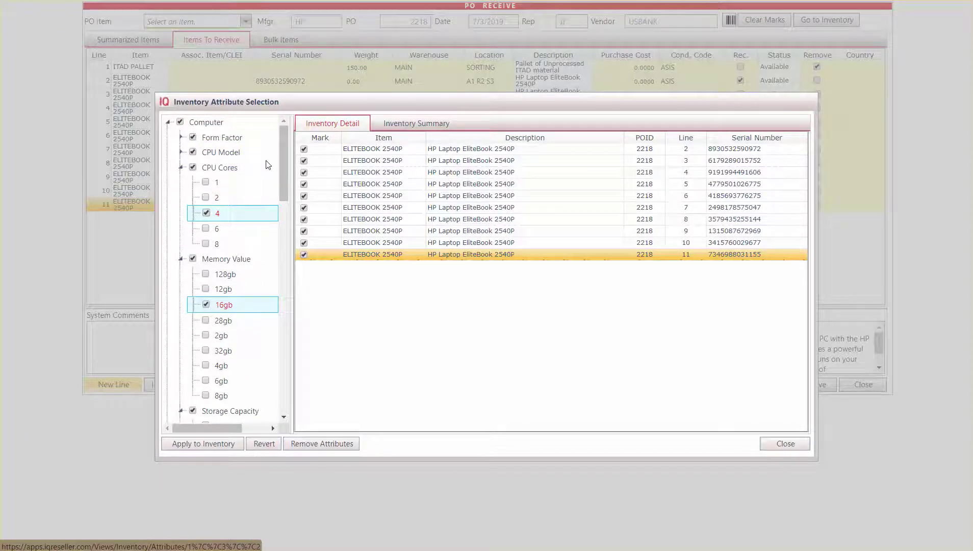
left_click_drag(280, 169, 271, 261)
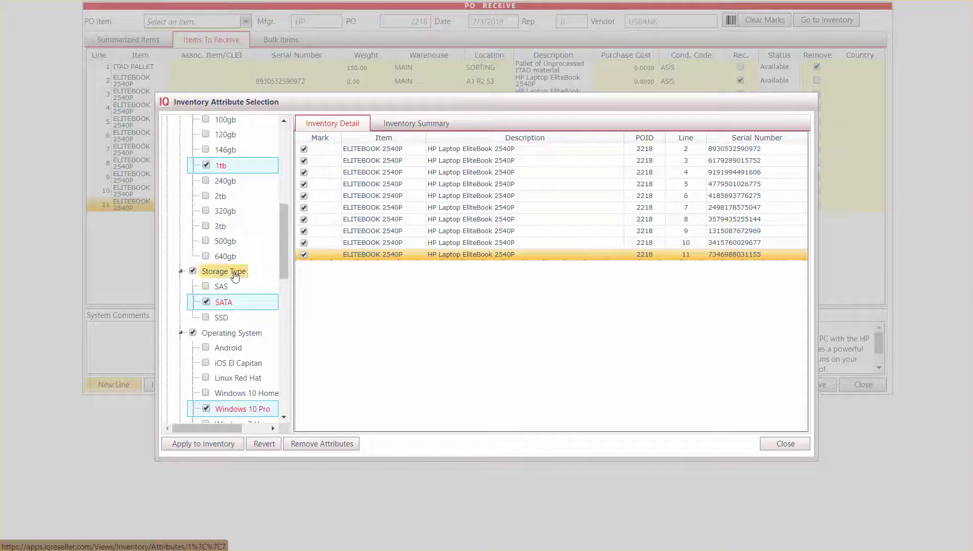
left_click_drag(278, 255, 273, 404)
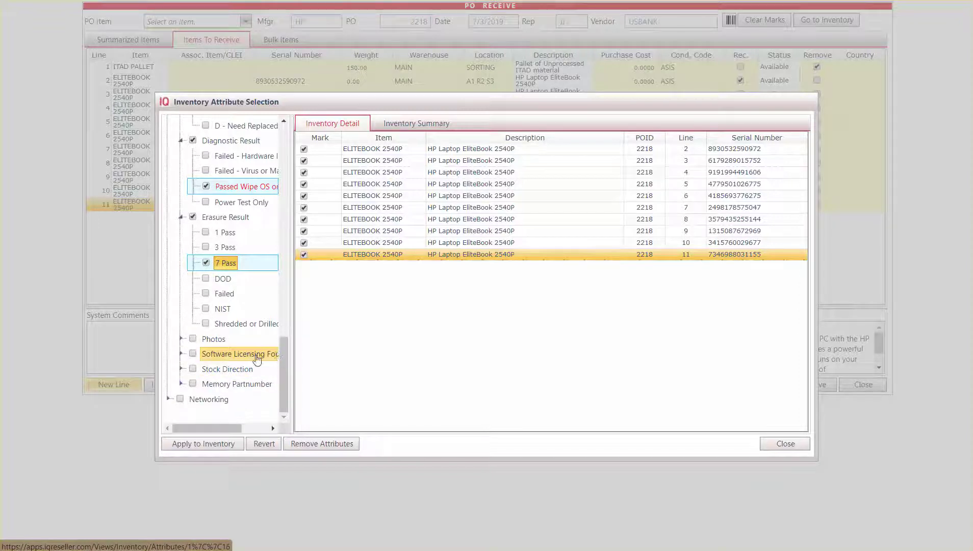
right_click(244, 357)
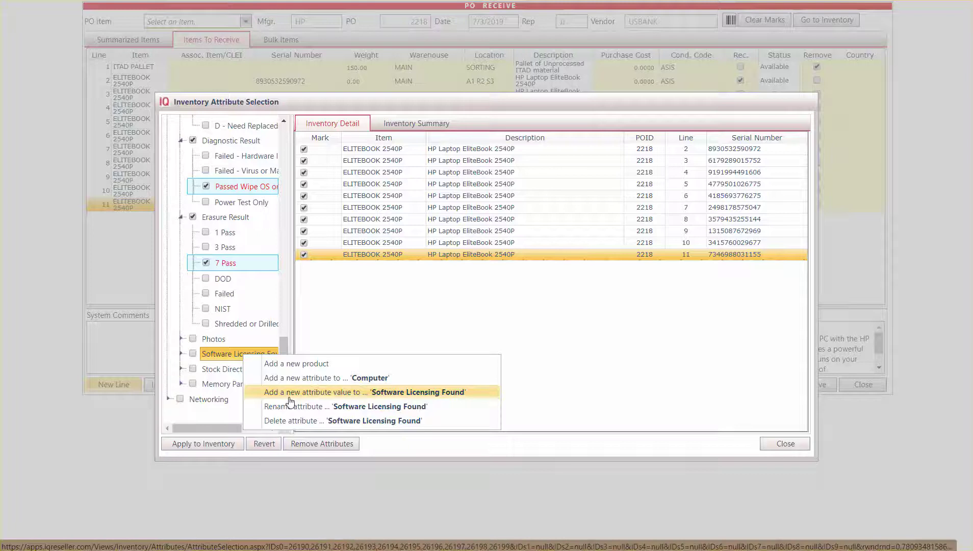
key("Escape")
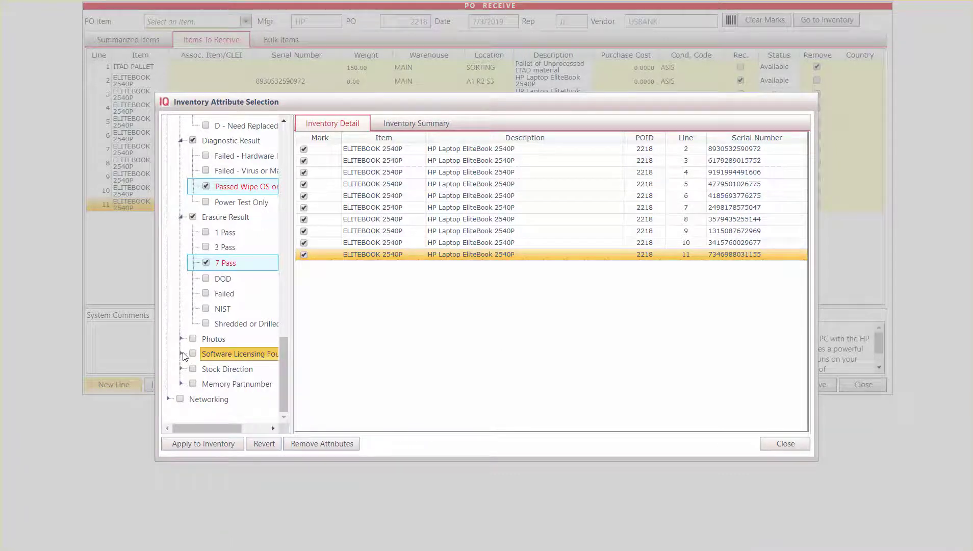
left_click(184, 355)
right_click(197, 355)
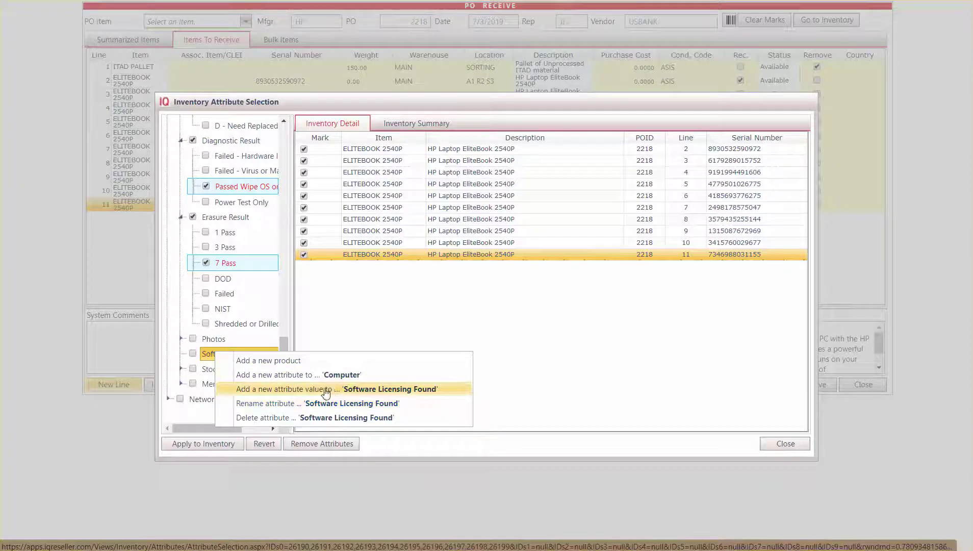
left_click(321, 402)
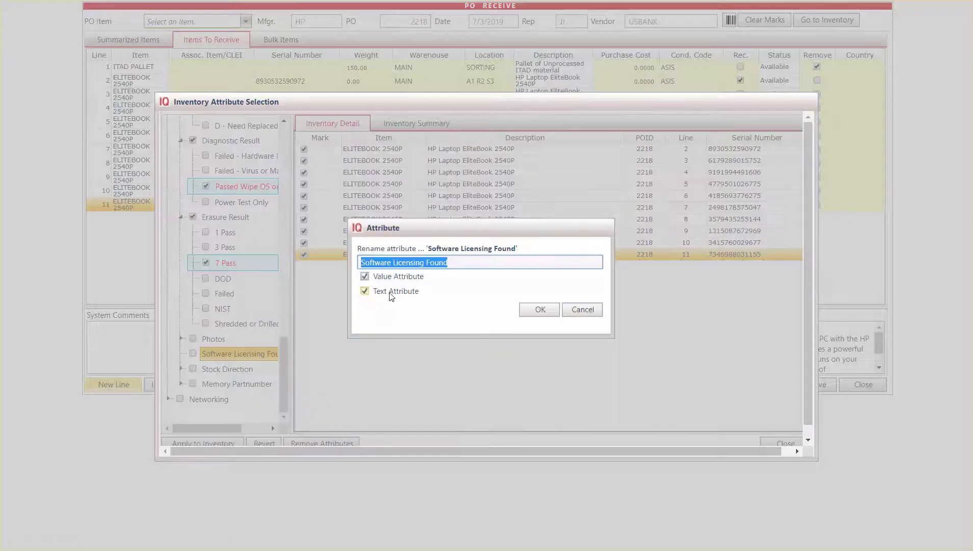
left_click_drag(390, 293, 429, 295)
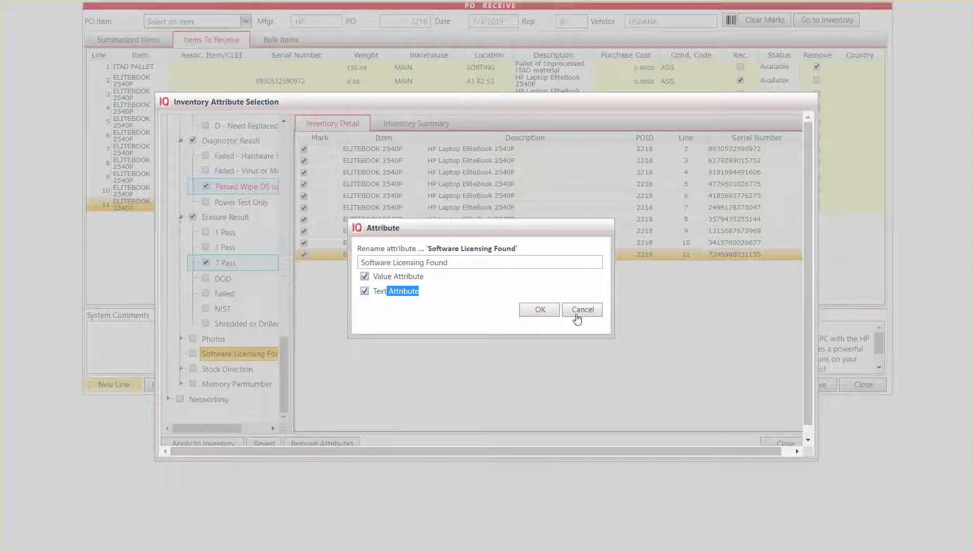
left_click(419, 277)
left_click(534, 316)
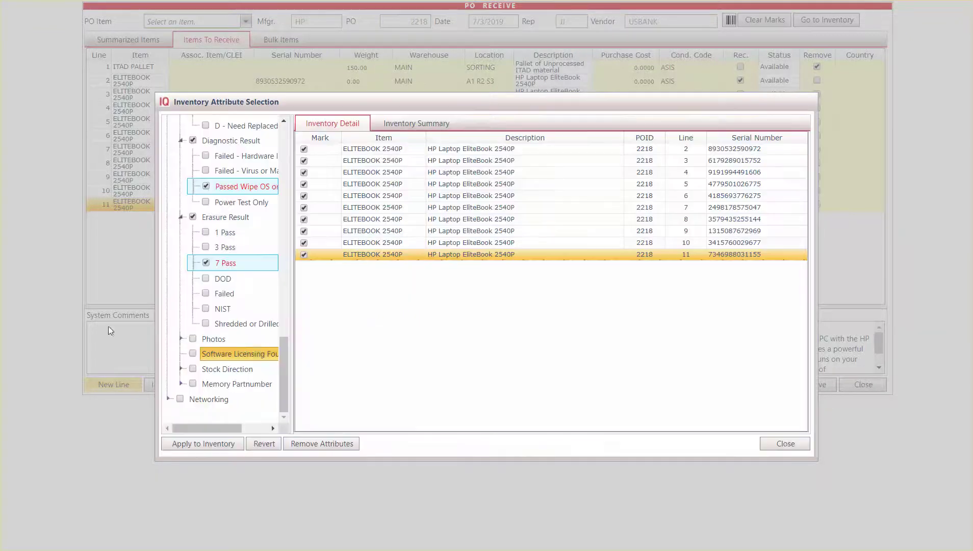
Tick Before Repair under Photos and apply the attributes to all ten EliteBook units.
double_click(203, 340)
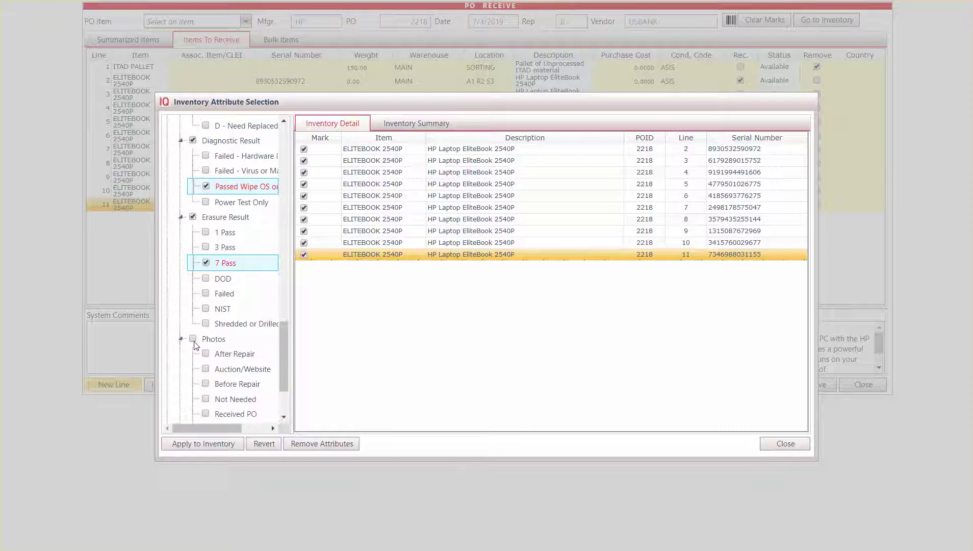
left_click(205, 384)
scroll(284, 383, "down", 2)
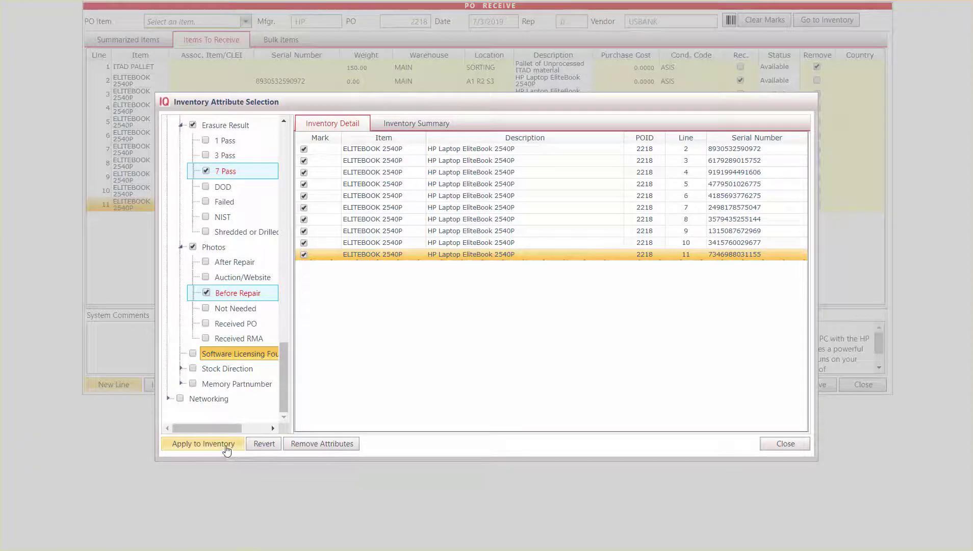
left_click(227, 444)
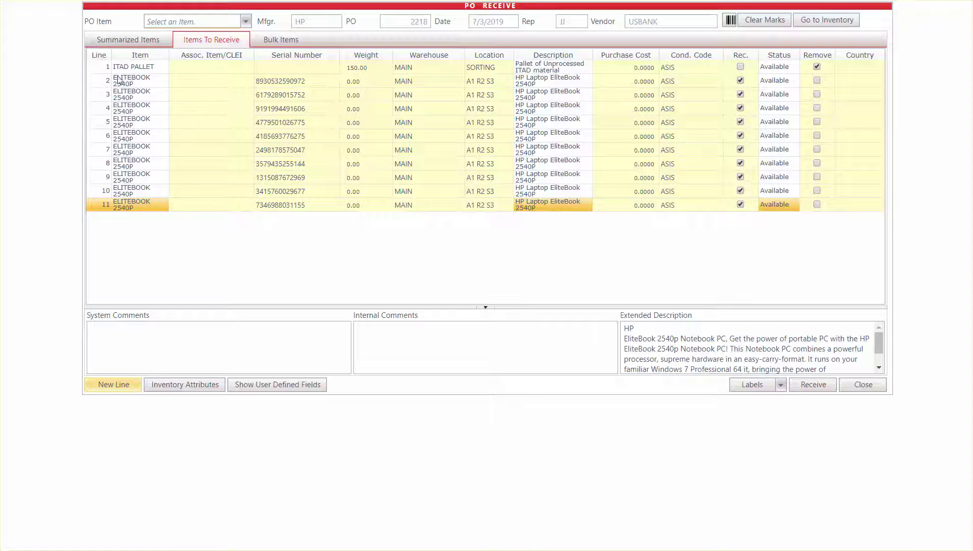
left_click_drag(118, 78, 134, 87)
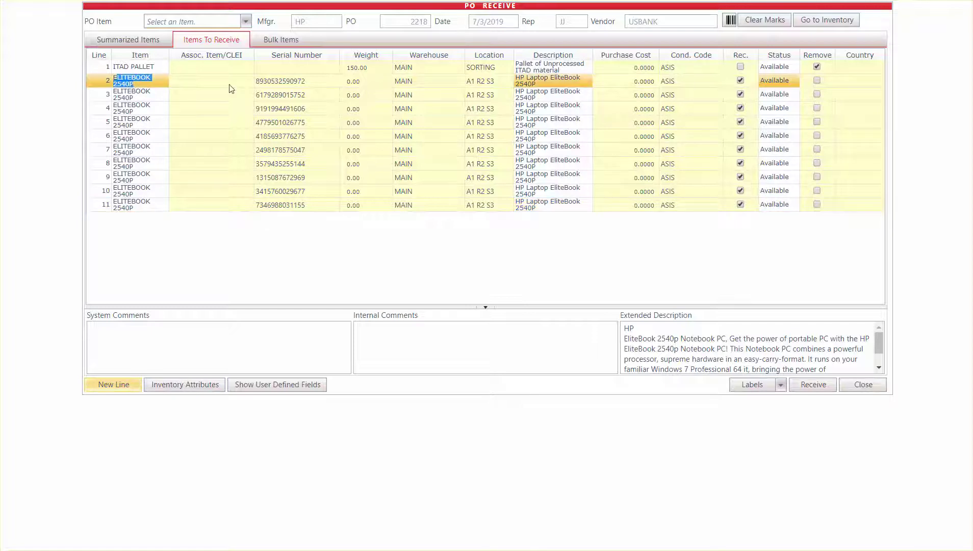
Review line 2's attributes with Storage Type and Operating System expanded, then close the window.
left_click(279, 86)
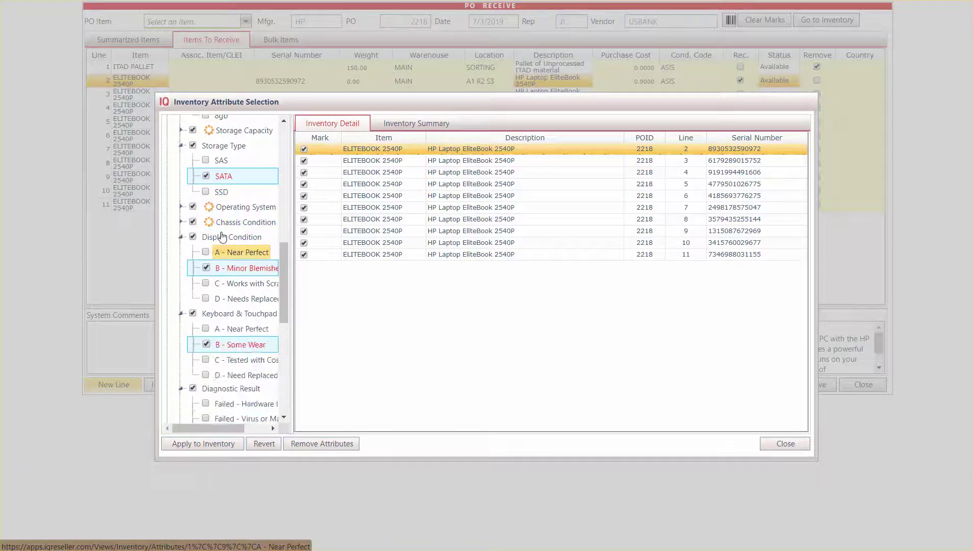
left_click(235, 206)
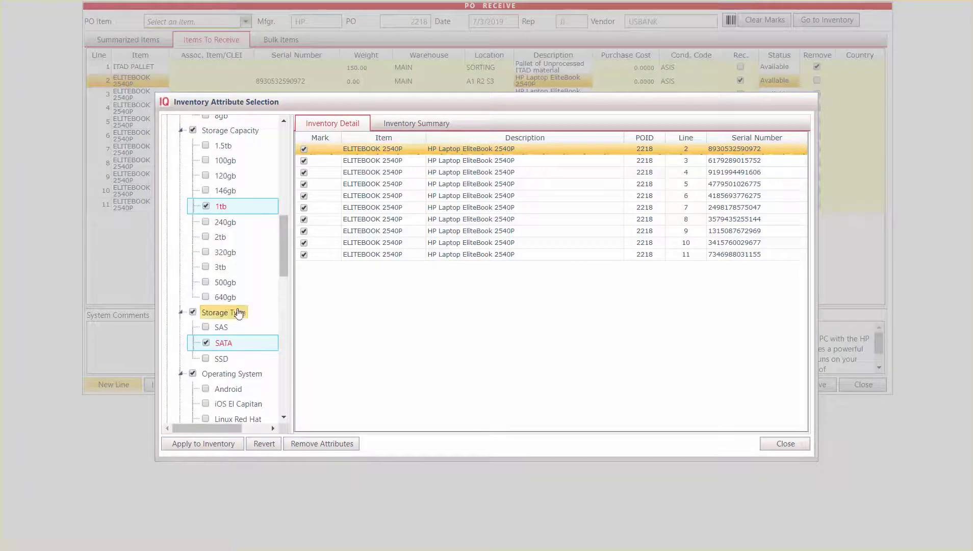
left_click_drag(282, 233, 277, 296)
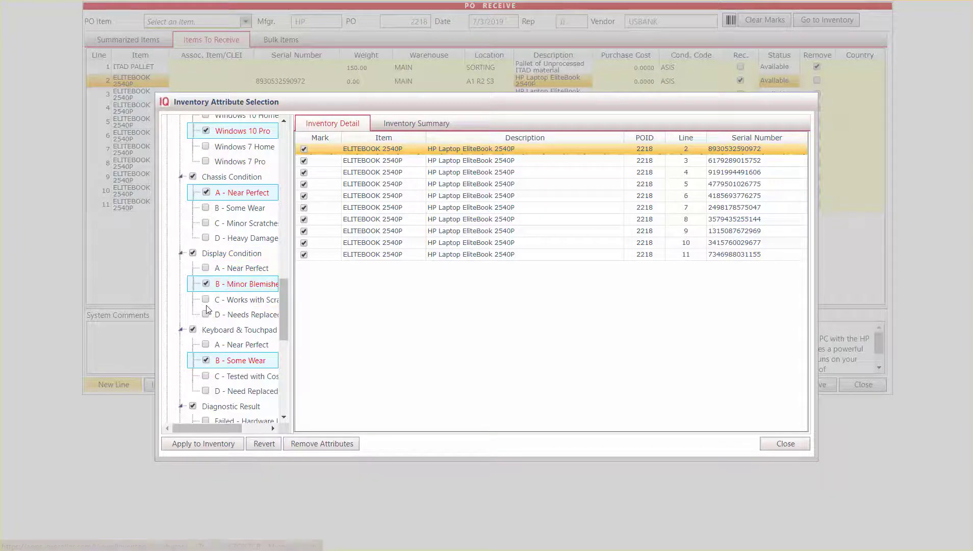
left_click(786, 449)
Set the label size to 2in, 1in_PO in Label Setup and save it.
left_click(781, 385)
left_click(765, 398)
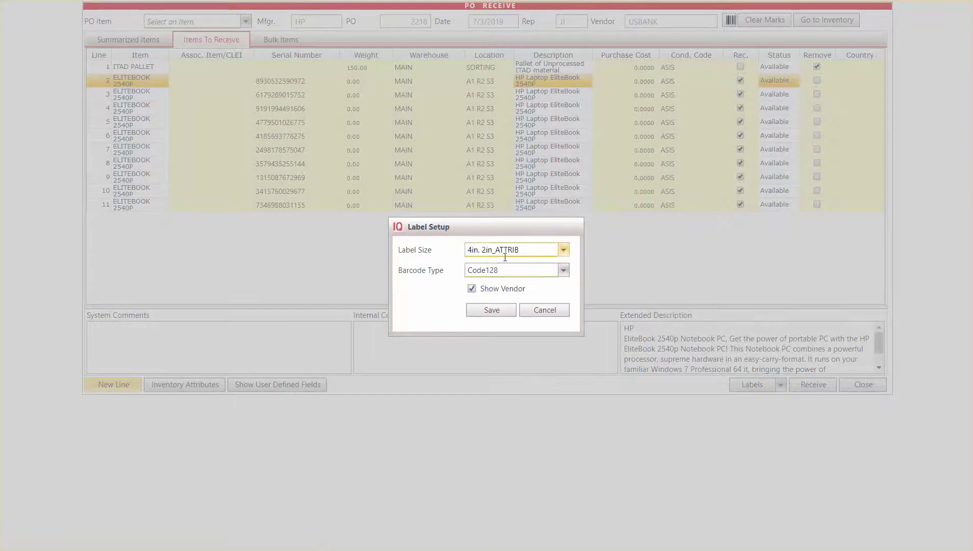
left_click(505, 255)
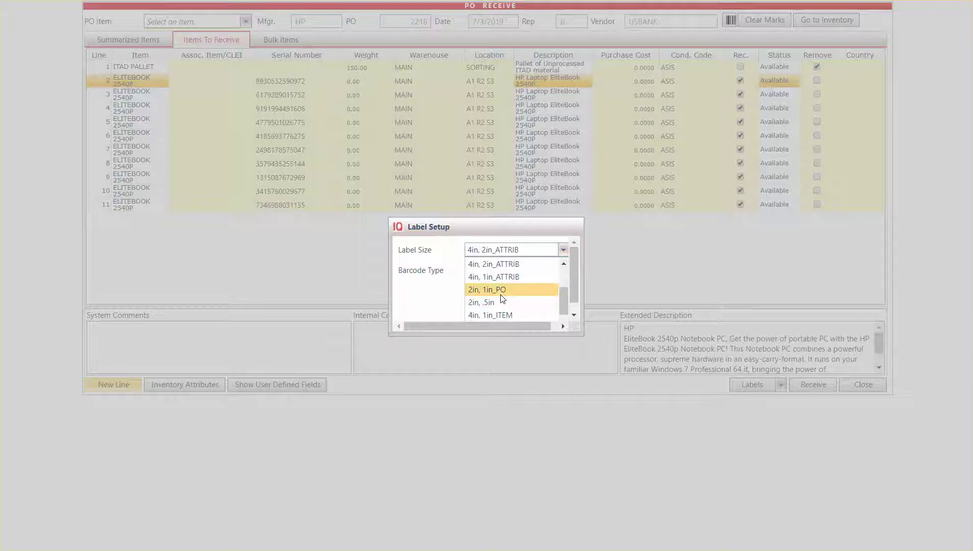
left_click(501, 295)
left_click(493, 310)
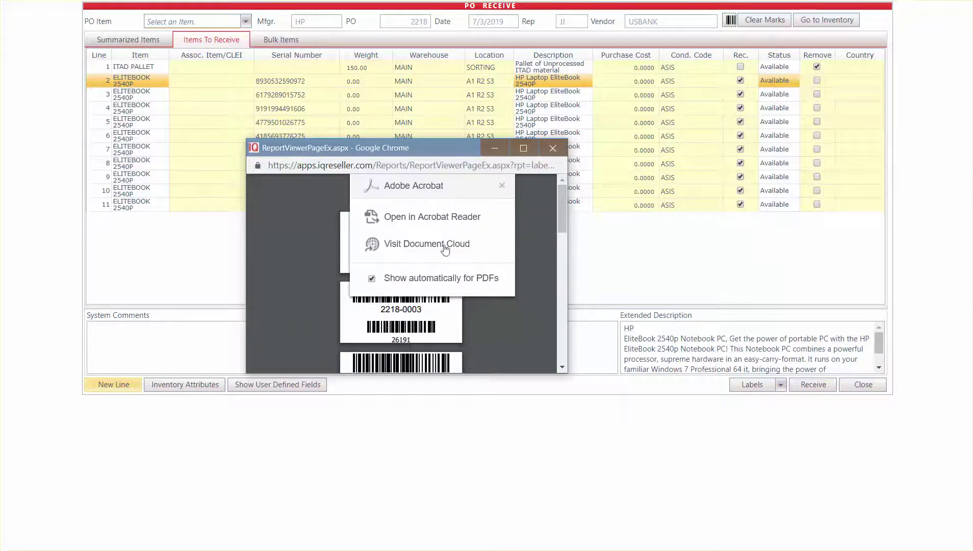
Dismiss the Acrobat prompt and close the PO barcode label preview (2218-0002, 2218-0003).
left_click(502, 185)
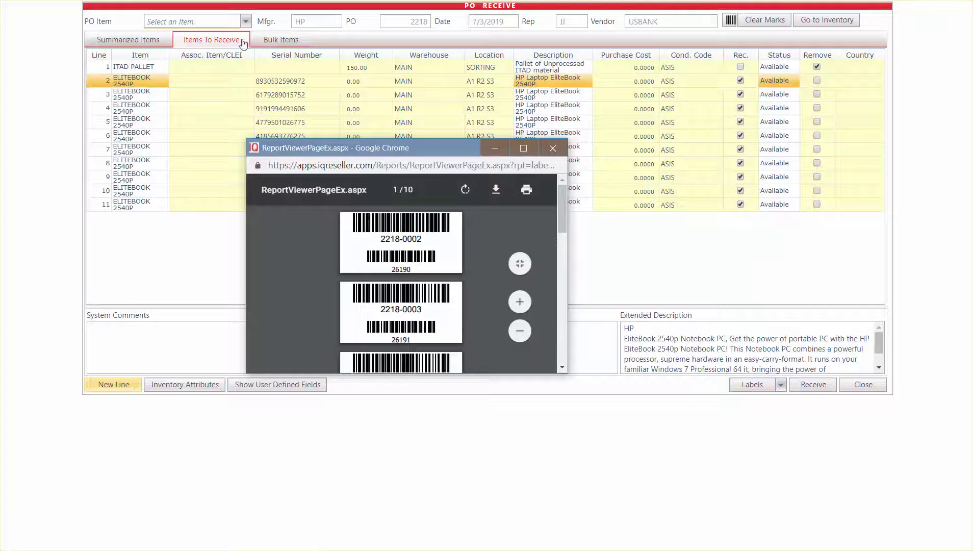
left_click(553, 149)
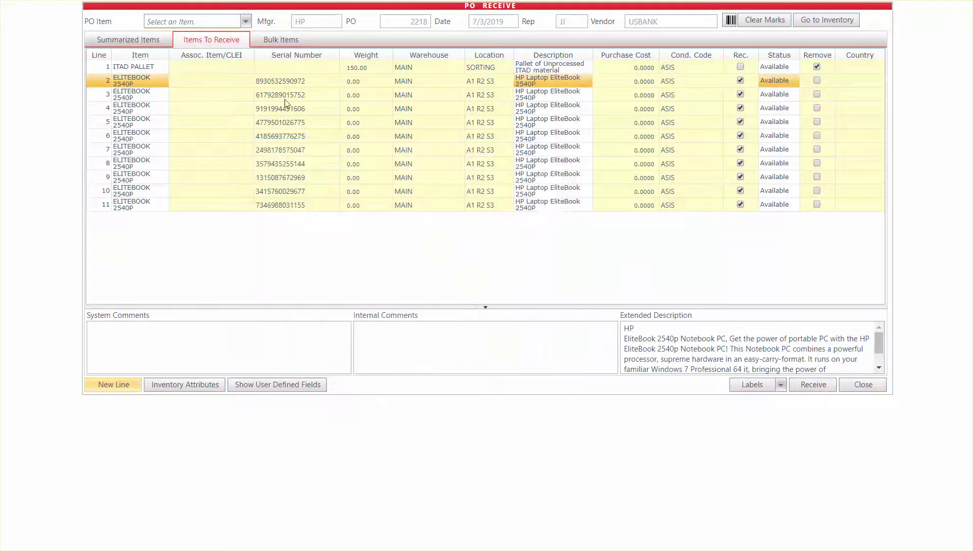
left_click(780, 388)
Switch to the attribute label size, generate the EliteBook 2540P spec labels, and close the preview.
left_click(774, 403)
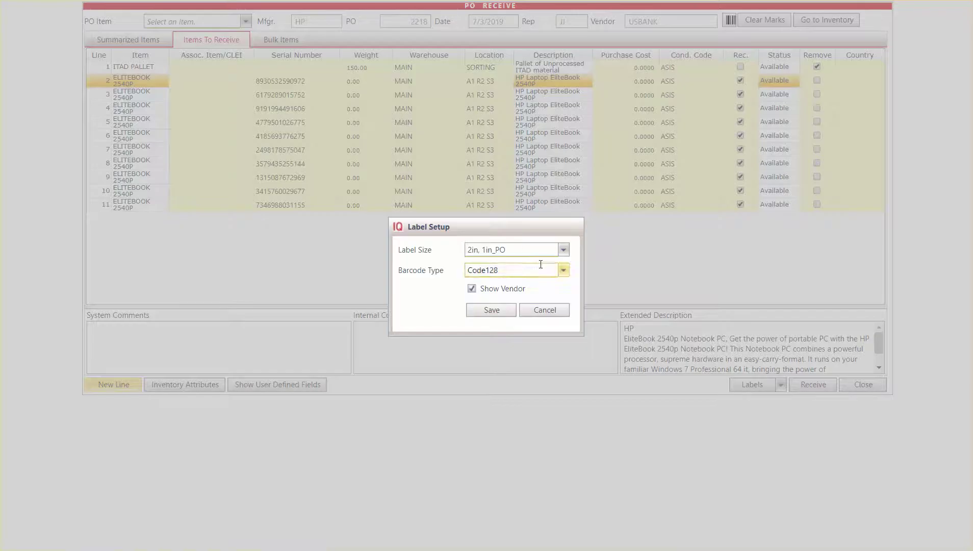
left_click(535, 250)
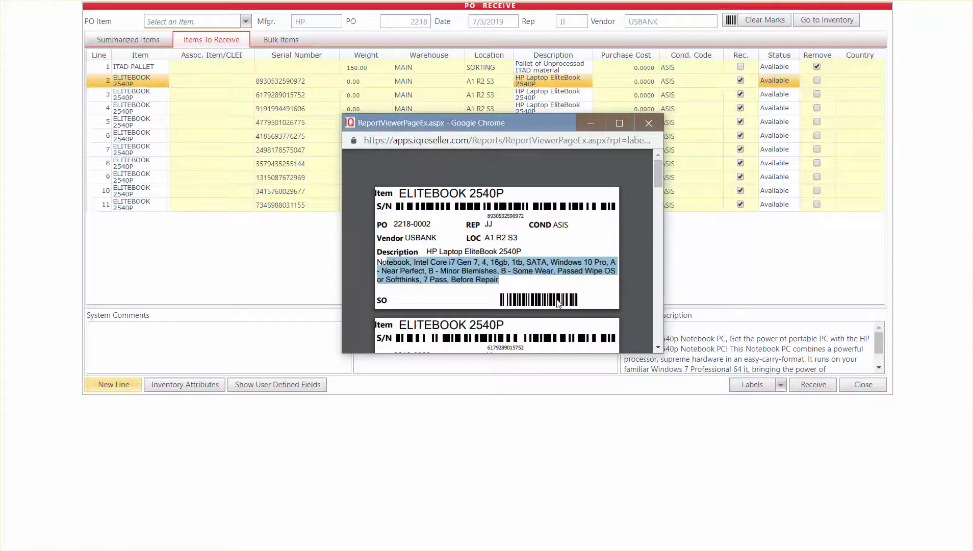
left_click(648, 122)
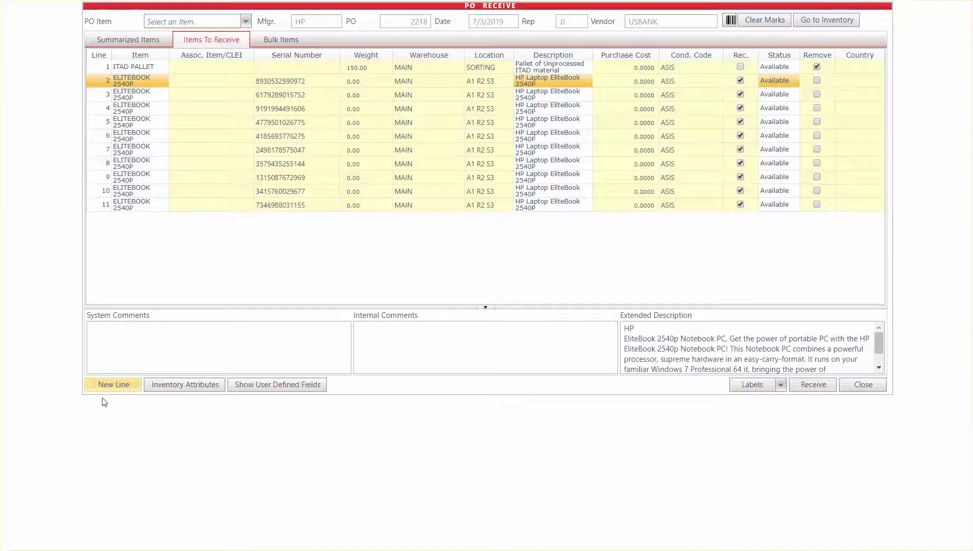
Add a new PO line 12 for an EliteDesk 800 G1 SFF and save it.
left_click(122, 390)
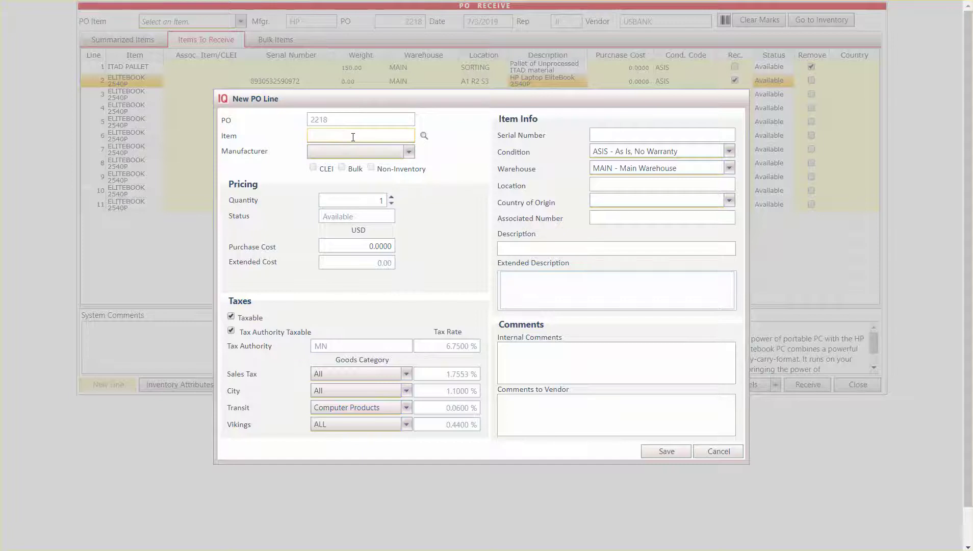
type("ELIt")
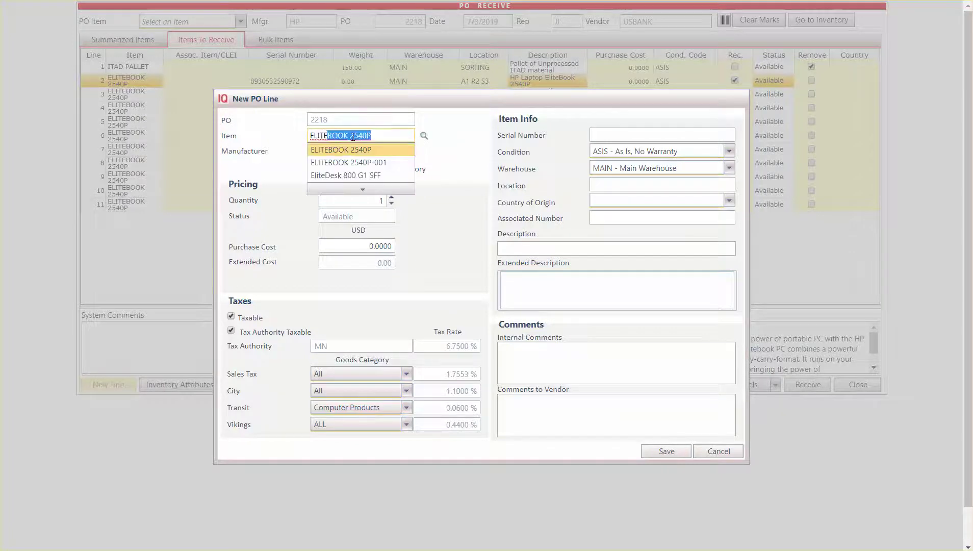
key("Down")
key("Down")
key("Tab")
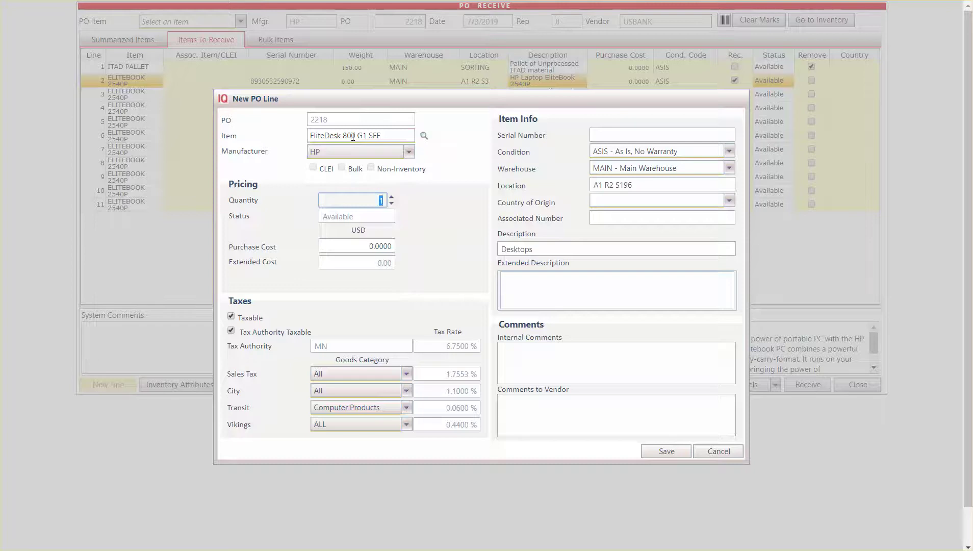
left_click(663, 449)
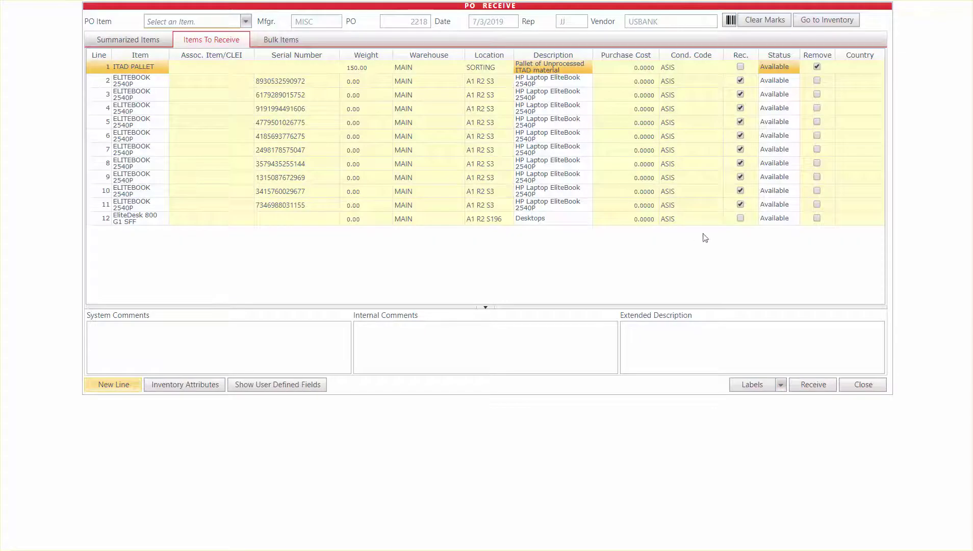
left_click(741, 219)
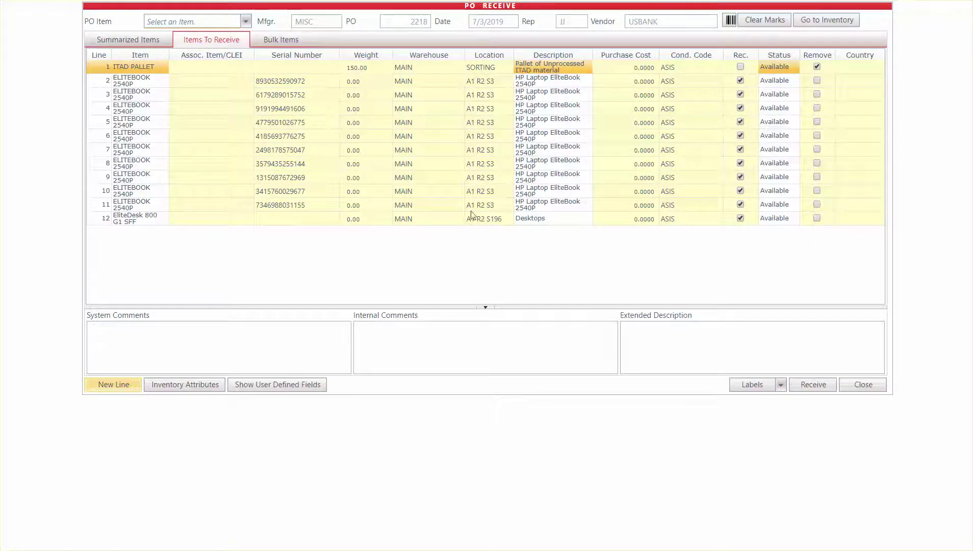
left_click(283, 218)
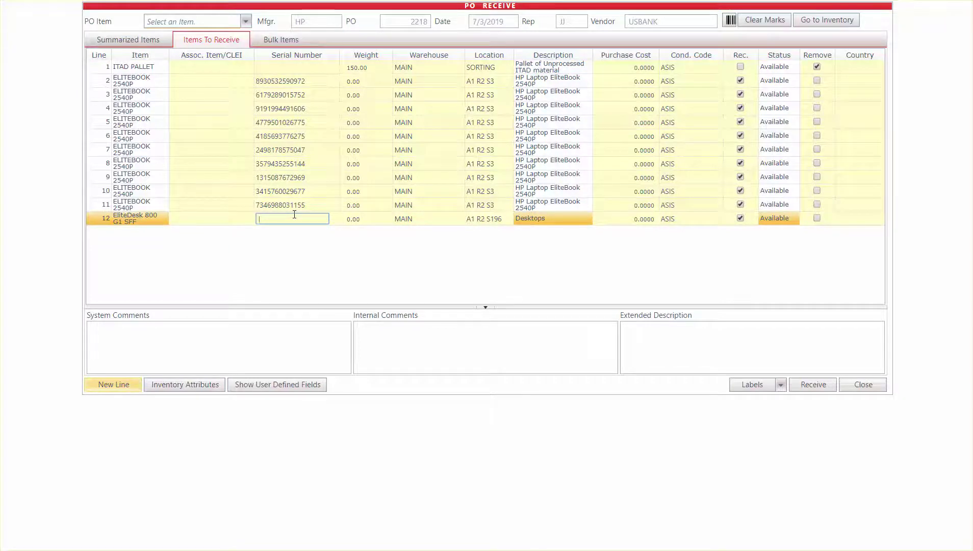
type("7958939542144")
key("Return")
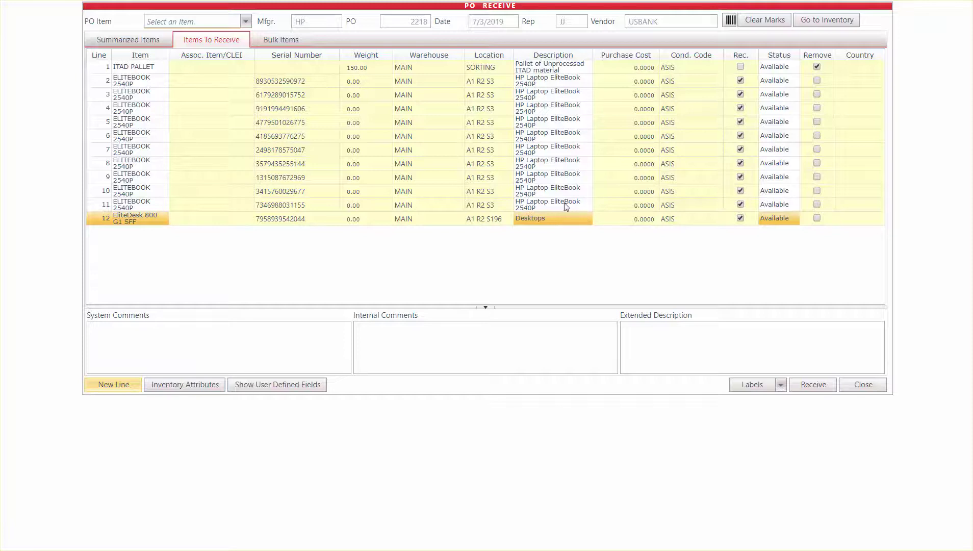